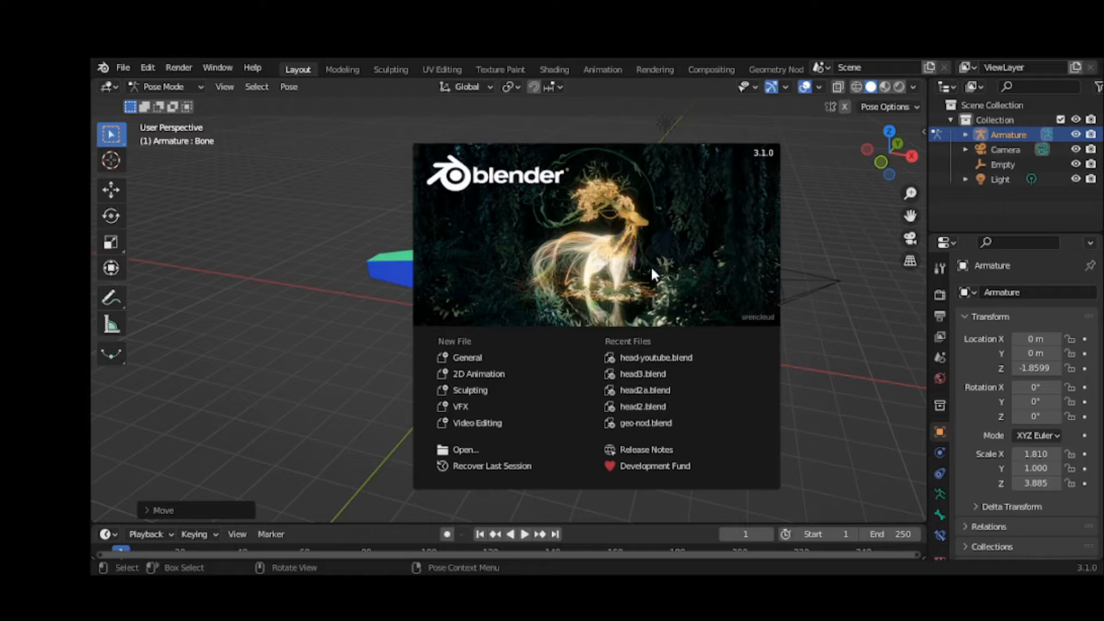
Step: Close the splash screen and switch from Pose Mode to Object Mode with the armature selected
click(652, 269)
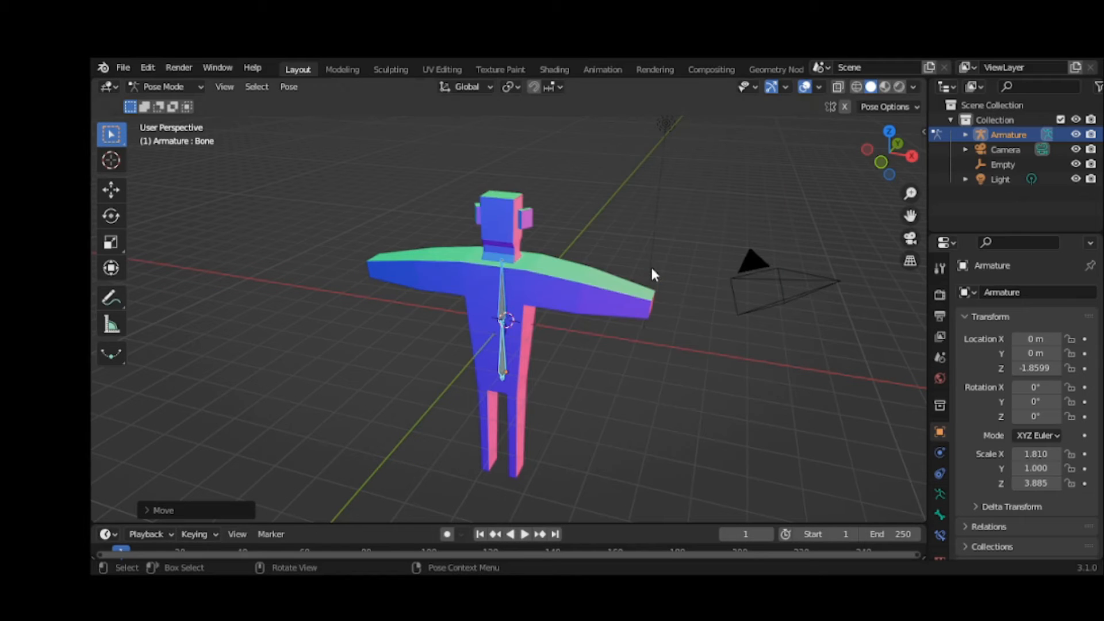
click(568, 284)
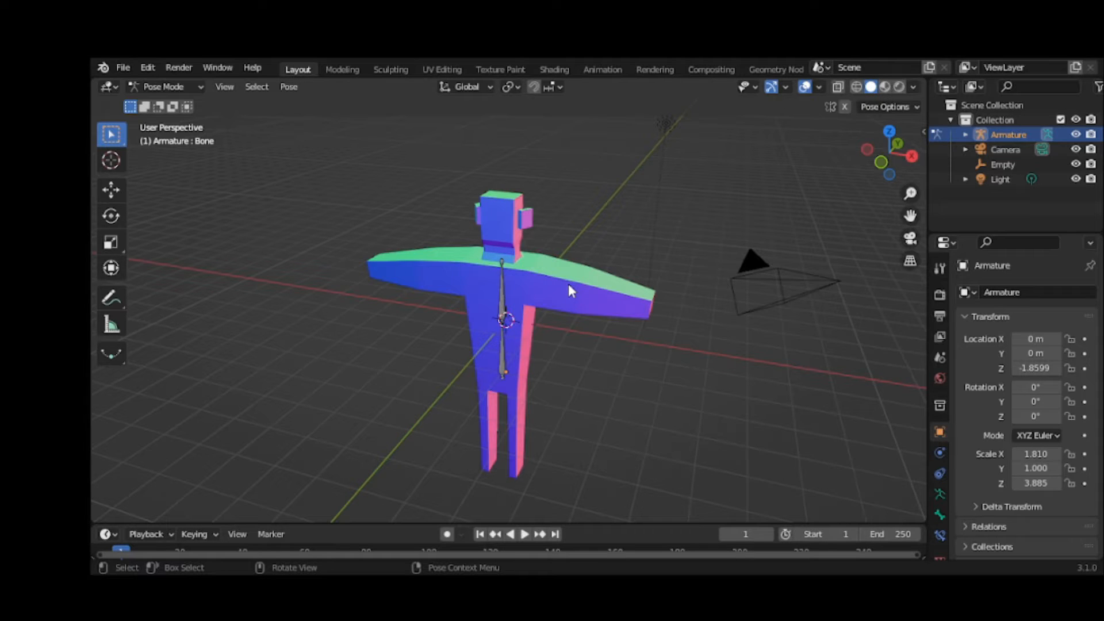
click(169, 88)
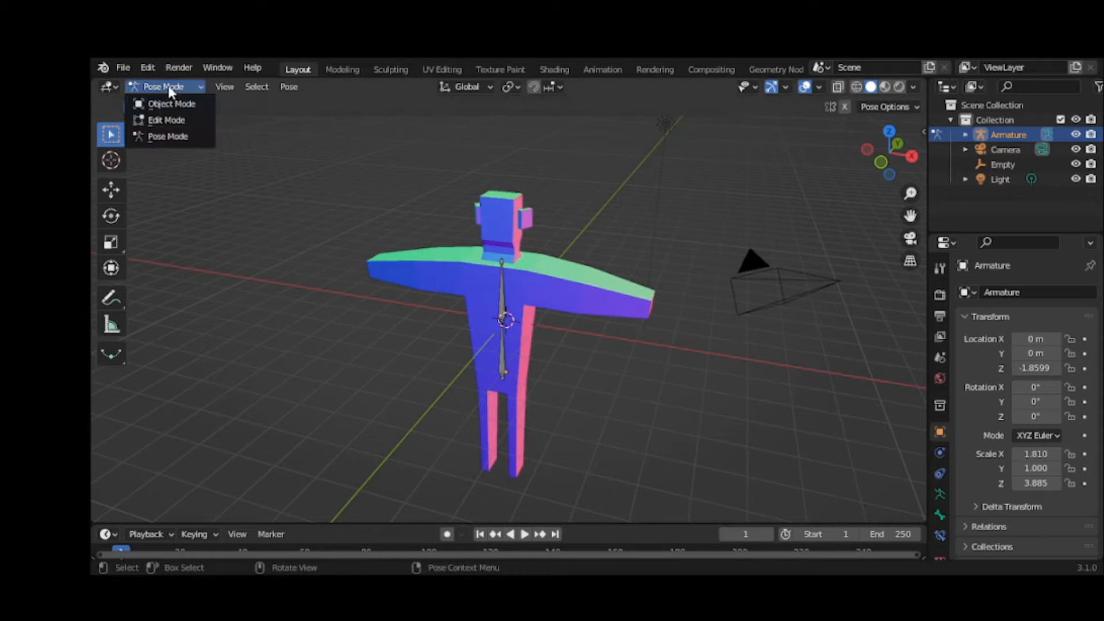
click(169, 87)
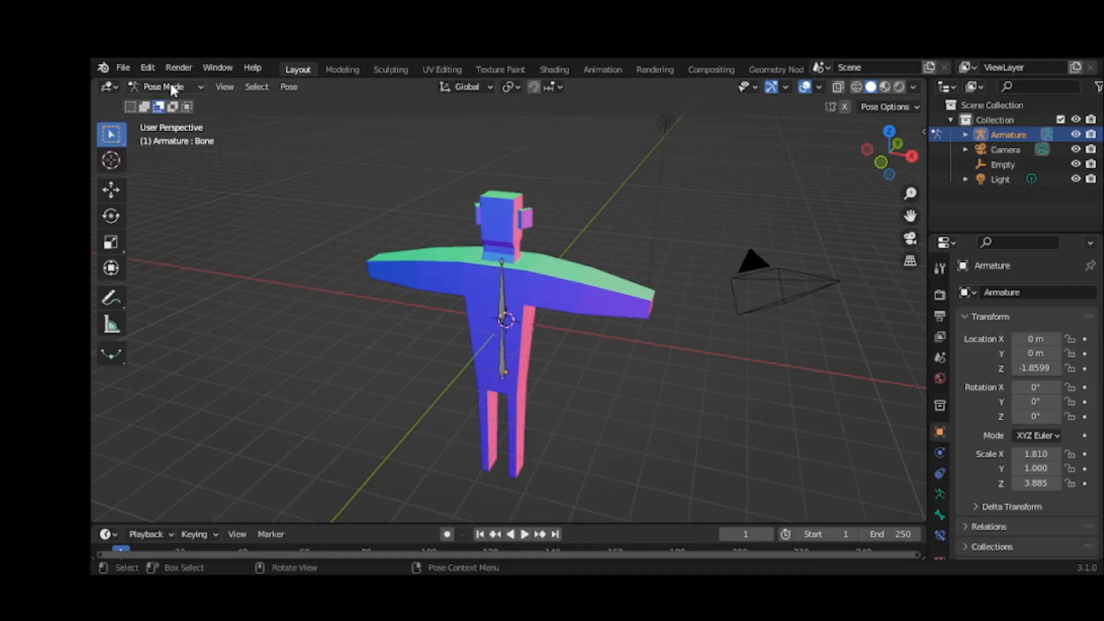
click(171, 85)
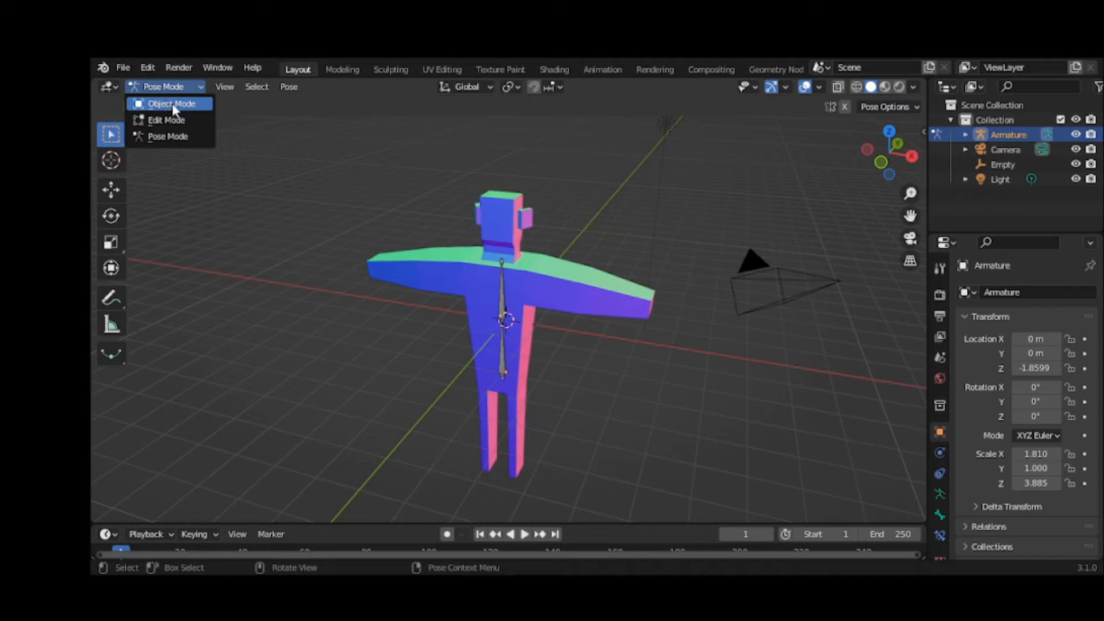
click(173, 105)
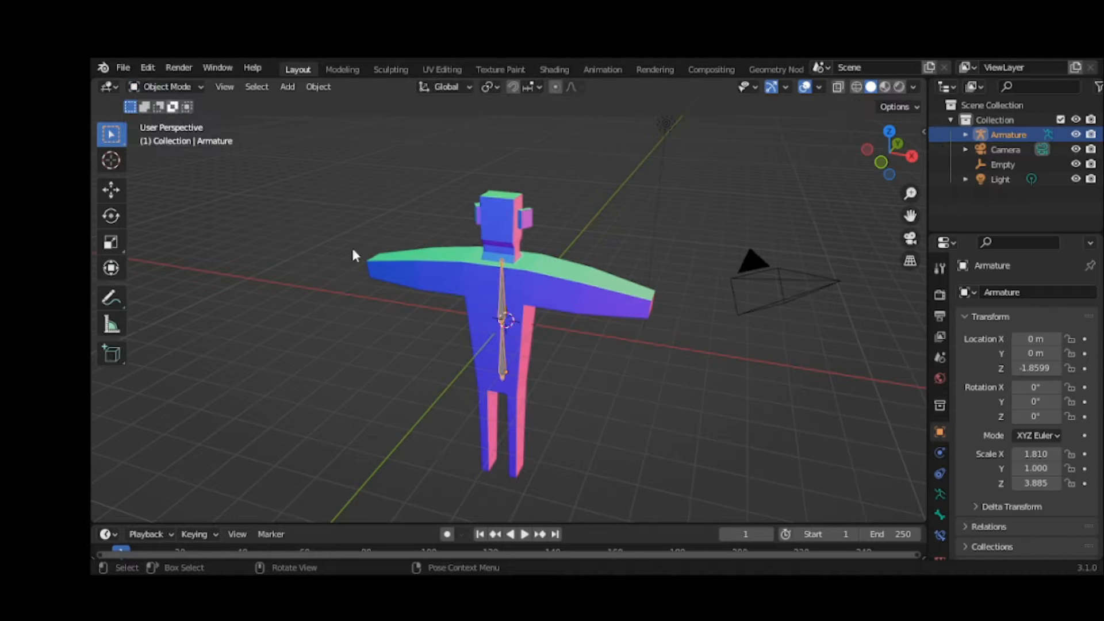
click(573, 304)
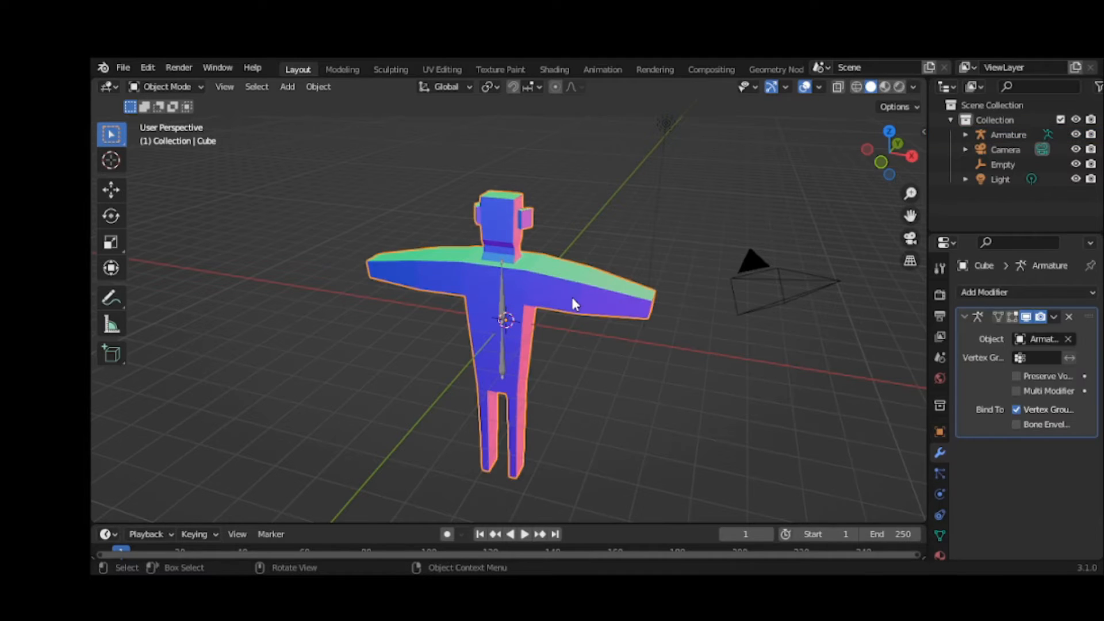
click(504, 296)
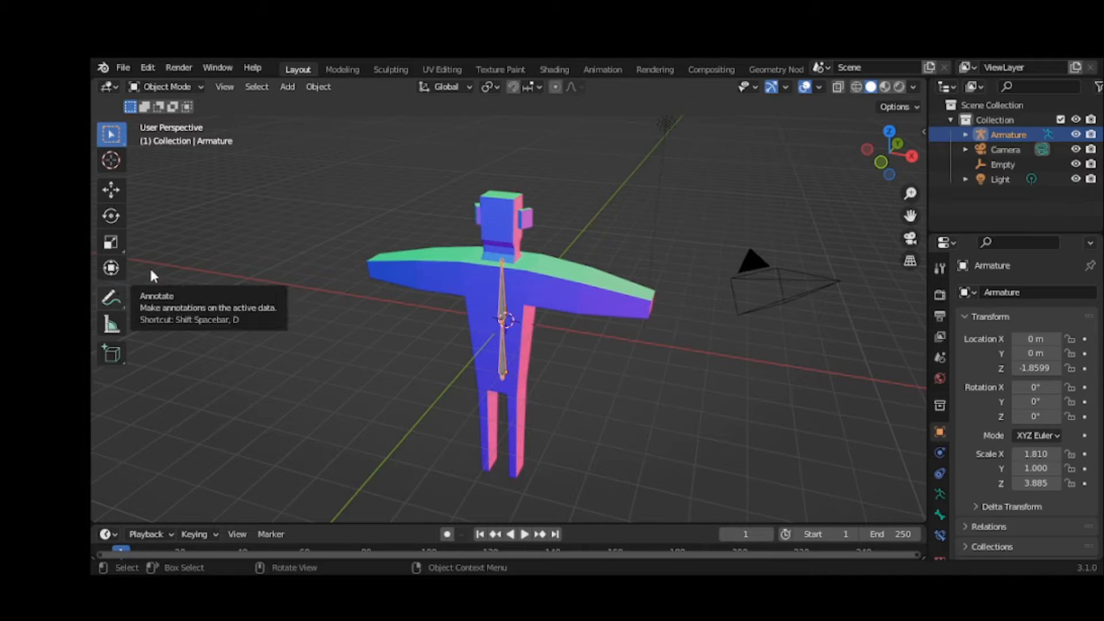
Step: Draw freehand annotation strokes on both sides of the character, erase them, and return to box selection
click(114, 296)
drag(246, 160, 300, 189)
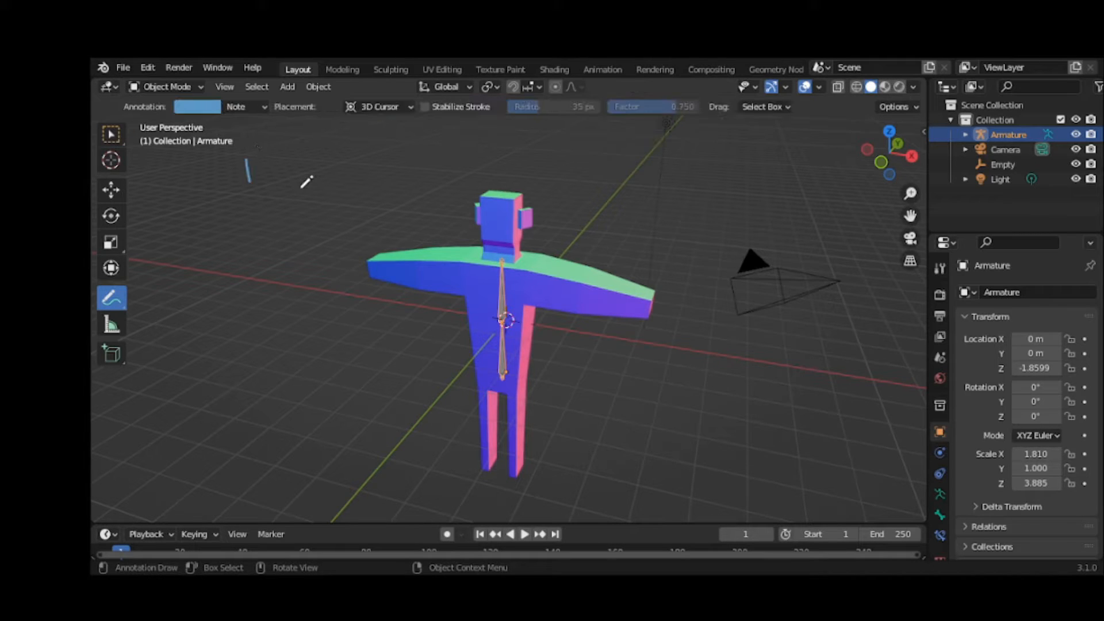
mouse_move(231, 234)
mouse_down()
mouse_move(233, 264)
mouse_move(332, 296)
mouse_up()
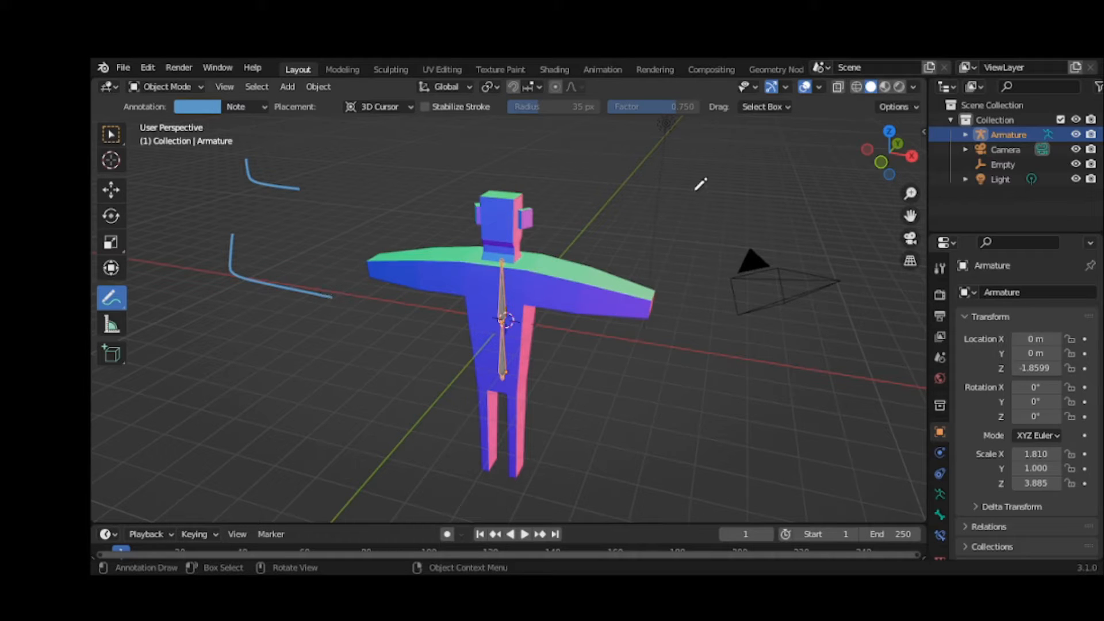
mouse_move(699, 185)
mouse_down()
mouse_move(697, 218)
mouse_move(717, 226)
mouse_up()
click(701, 258)
drag(701, 257, 697, 298)
mouse_move(719, 199)
ctrl+mouse_down()
mouse_move(710, 175)
mouse_move(695, 316)
mouse_move(713, 241)
ctrl+mouse_up()
mouse_move(309, 181)
ctrl+mouse_down()
mouse_move(244, 157)
mouse_move(230, 253)
mouse_move(237, 270)
mouse_move(333, 288)
ctrl+mouse_up()
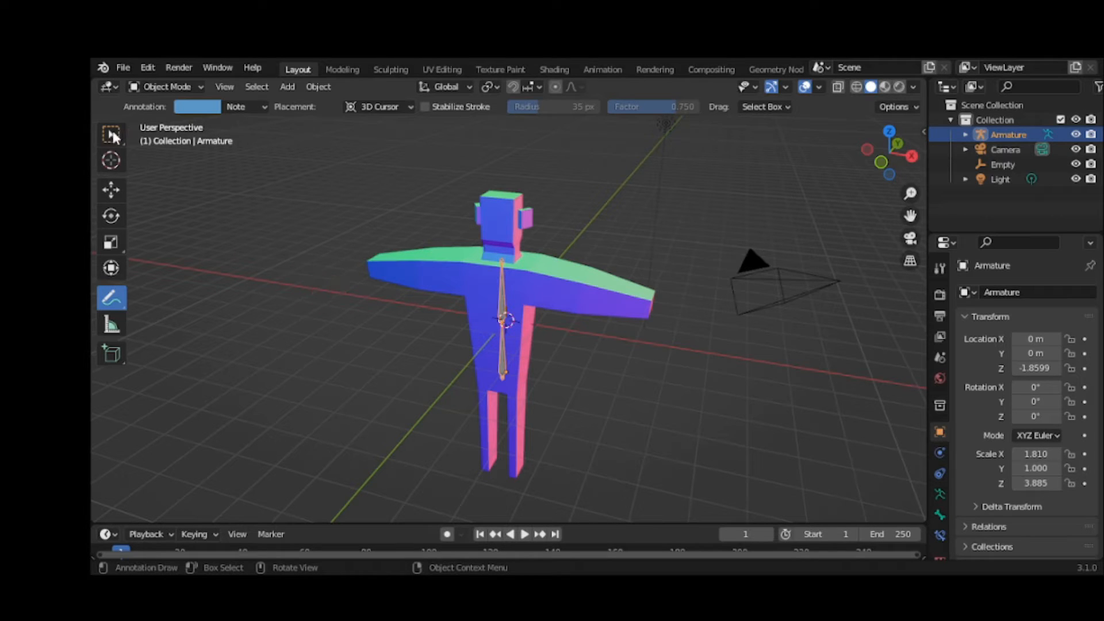
click(114, 137)
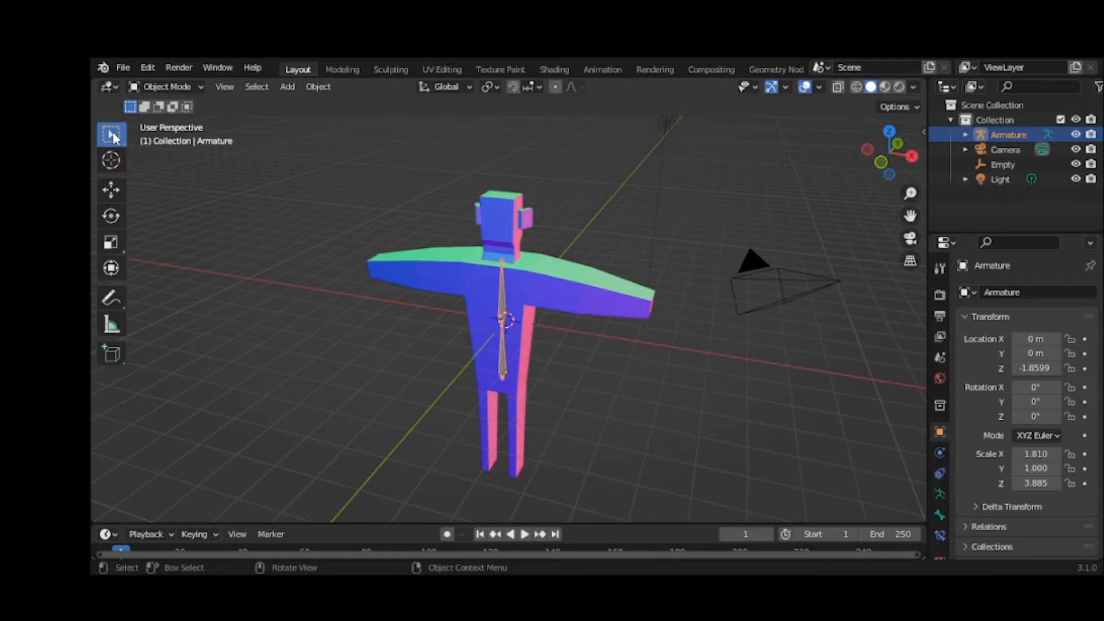
Step: Try moving a front face of the character's head in Edit Mode
click(594, 293)
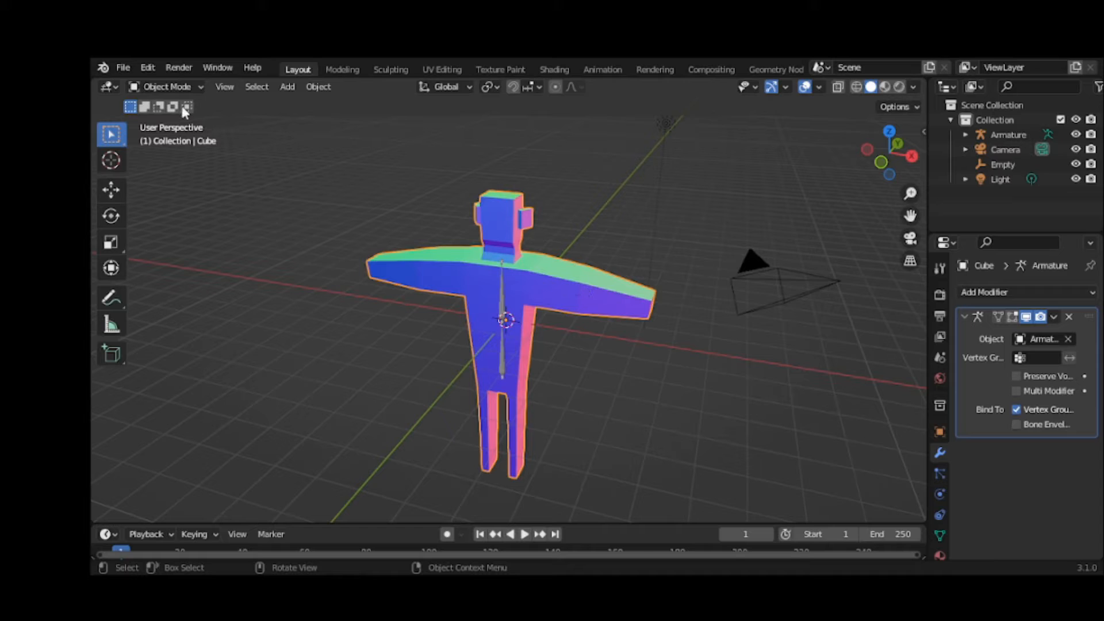
click(167, 87)
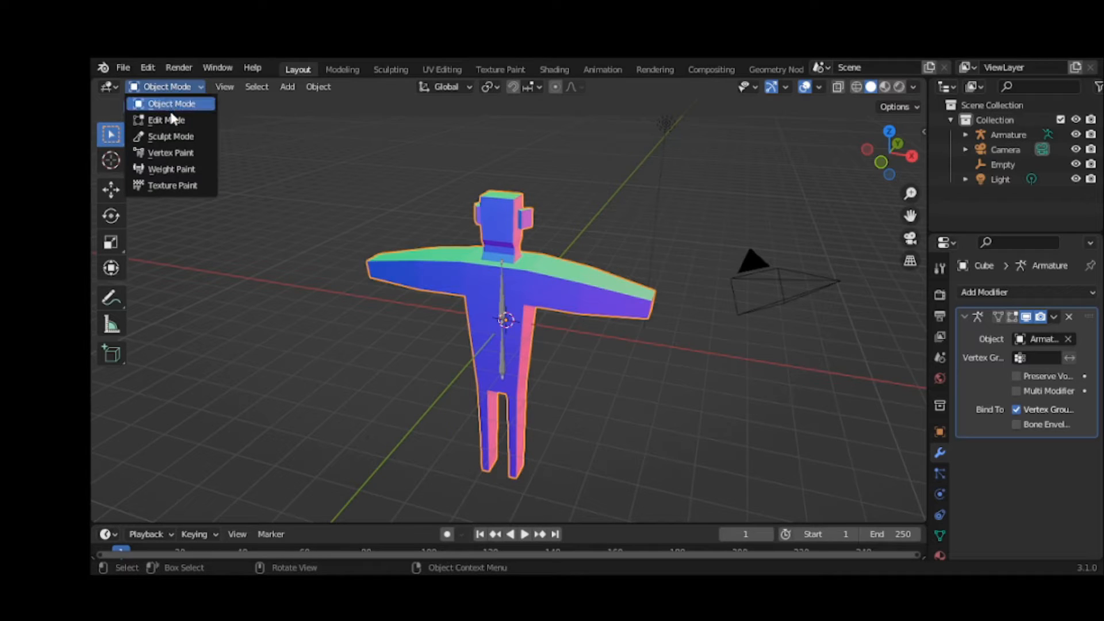
click(155, 82)
click(170, 120)
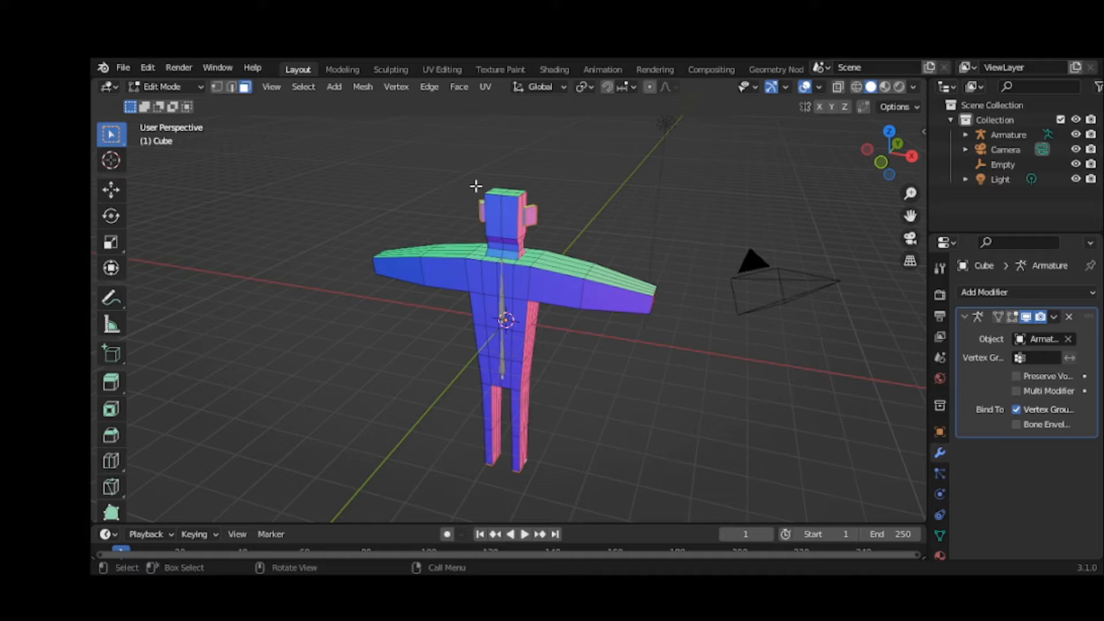
click(501, 231)
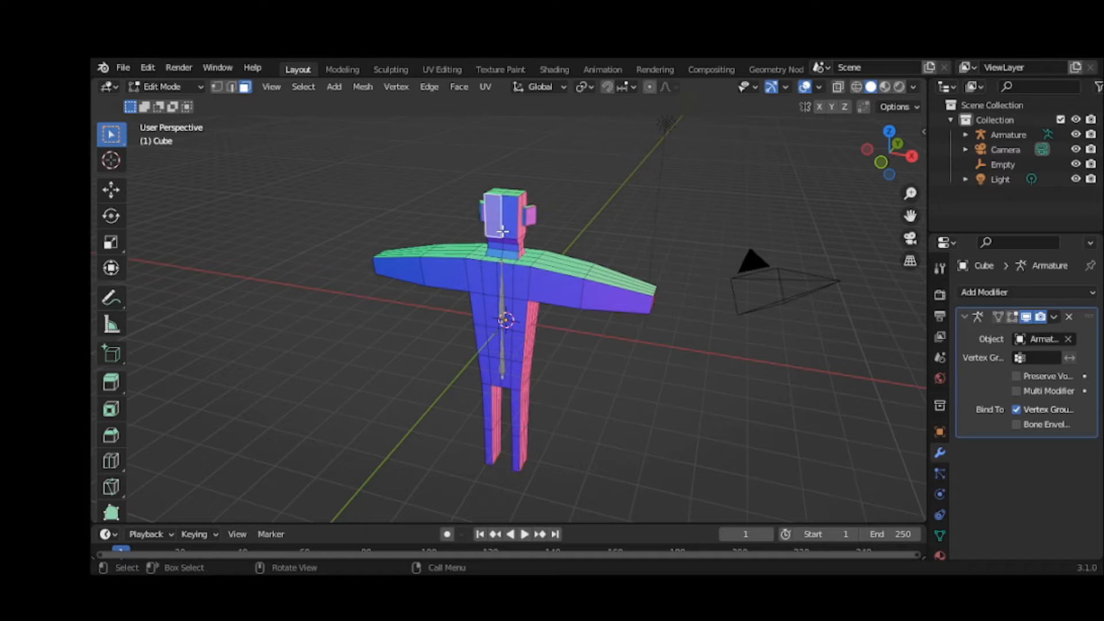
click(506, 239)
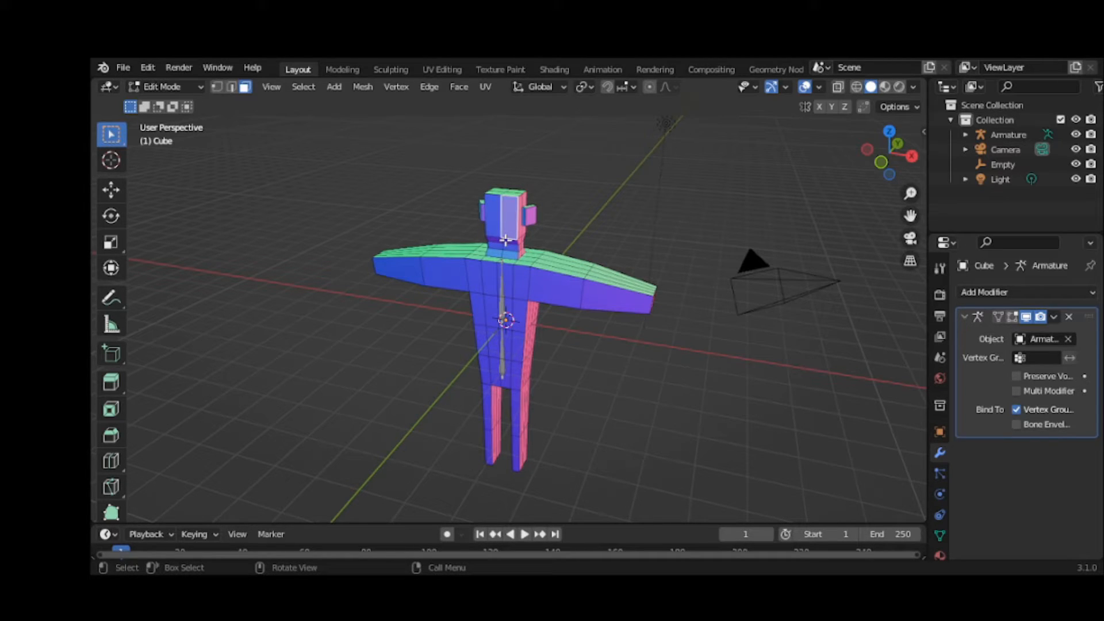
key(g)
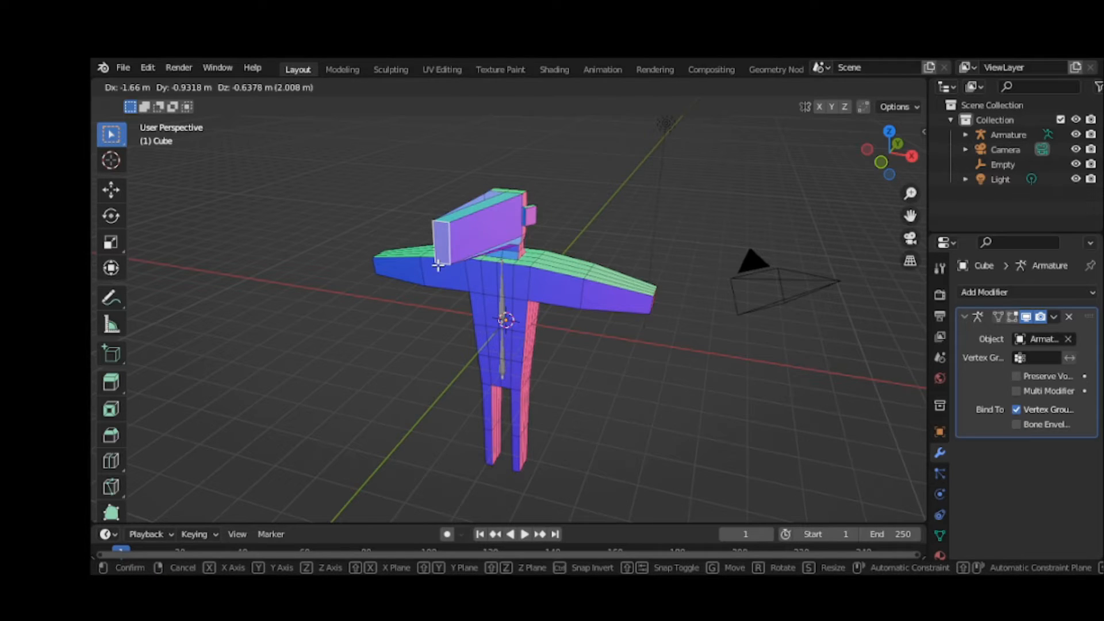
key(Escape)
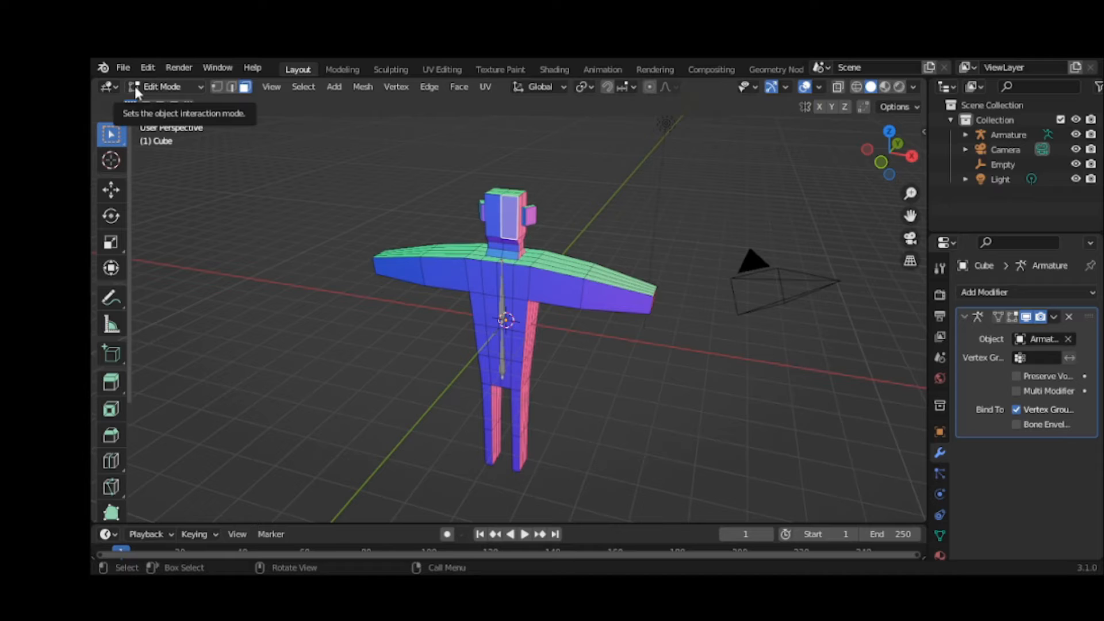
Step: Return to Object Mode and parent the character mesh to the armature with automatic weights
click(175, 89)
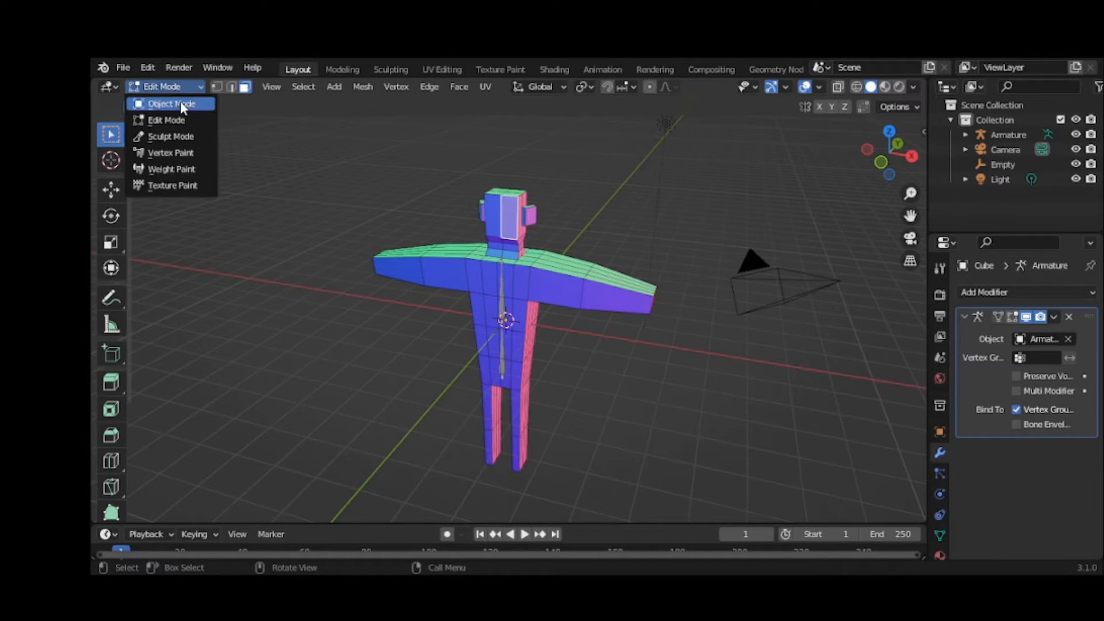
click(180, 102)
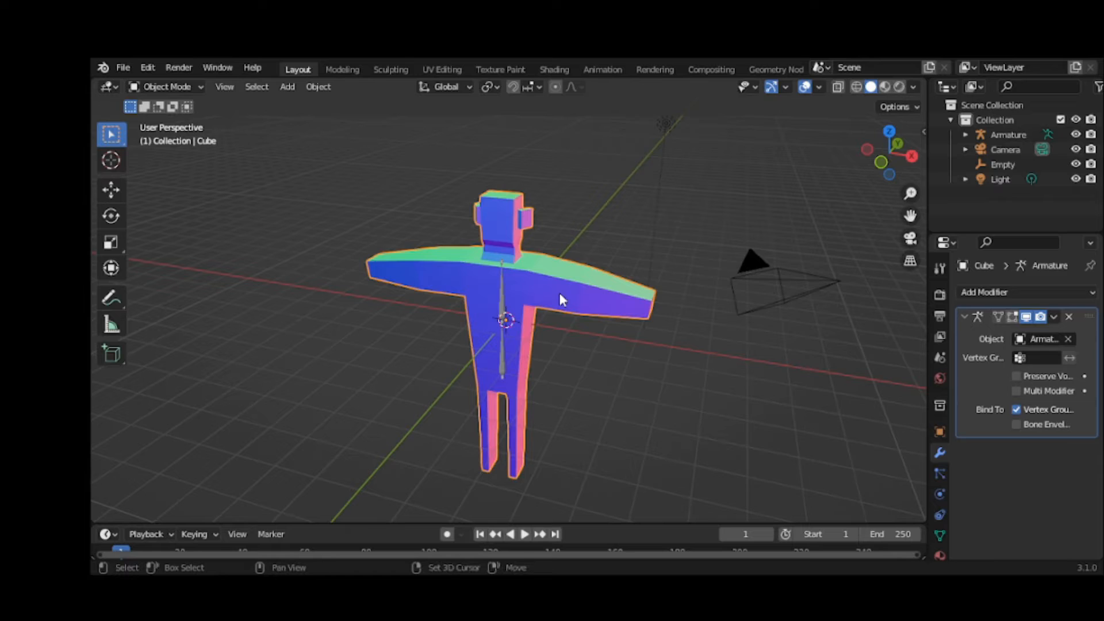
shift+click(502, 312)
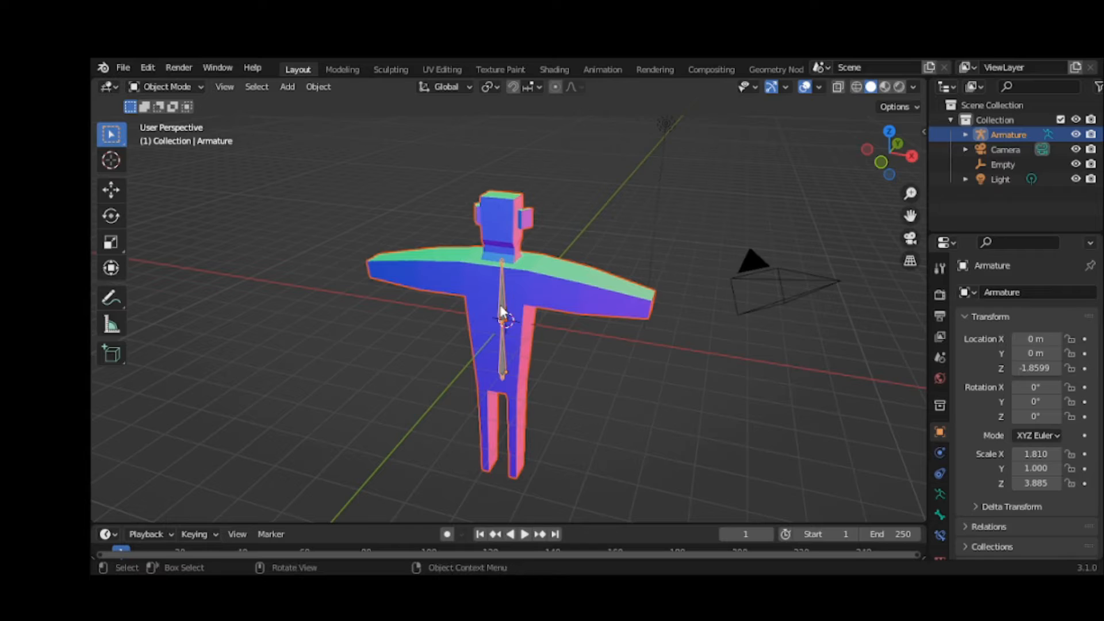
key(ctrl+p)
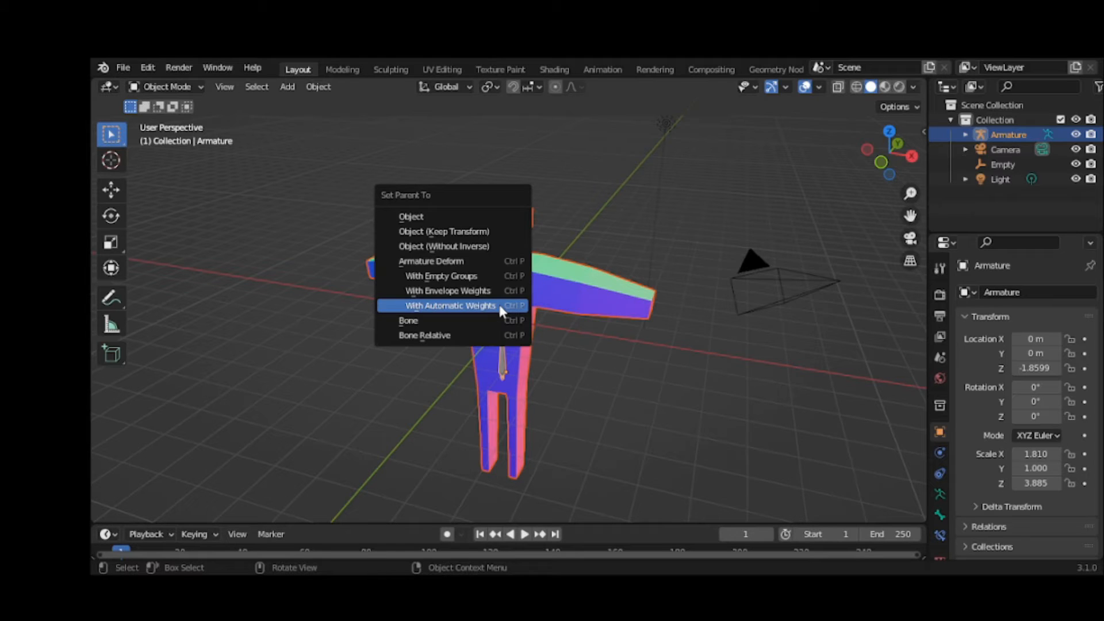
click(500, 306)
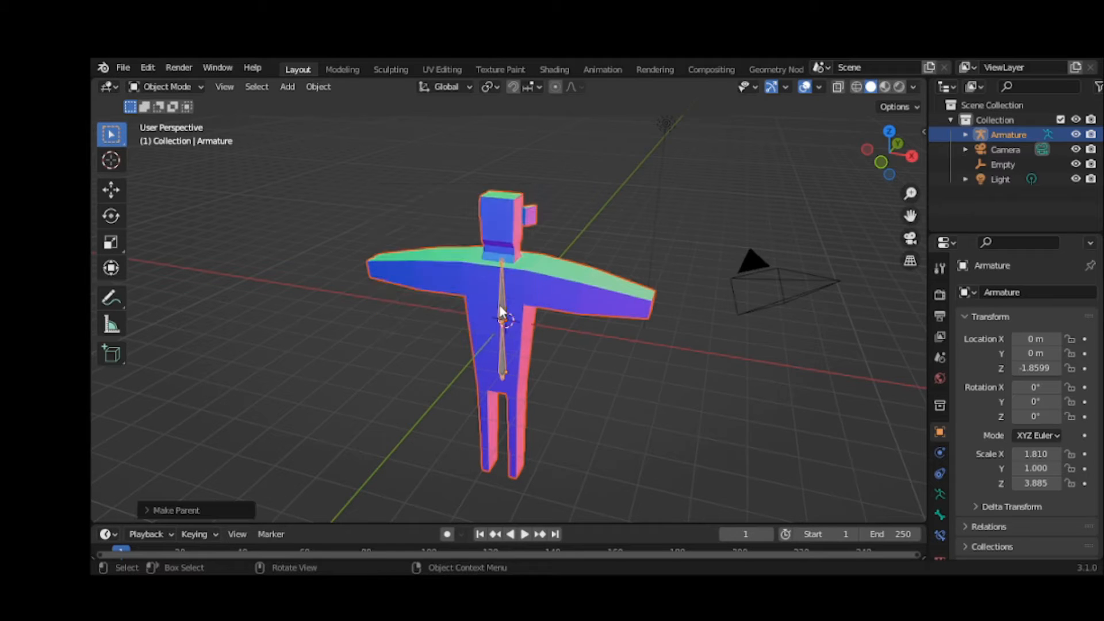
Step: Test the rig in Pose Mode by rotating the upper bone about the global Y axis, and return to Object Mode
click(179, 89)
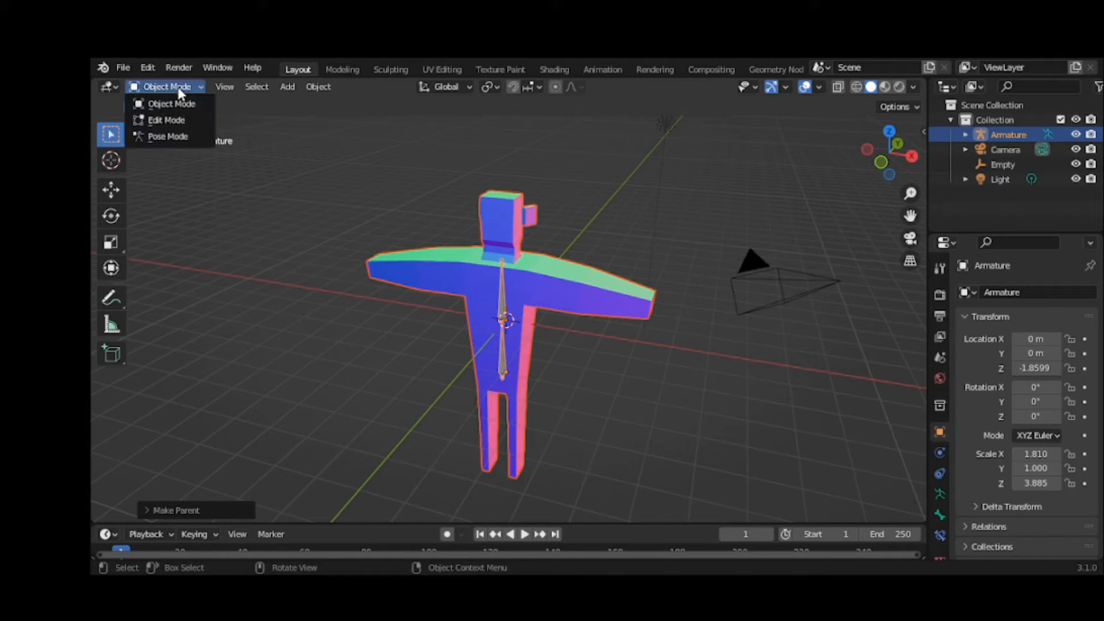
click(162, 137)
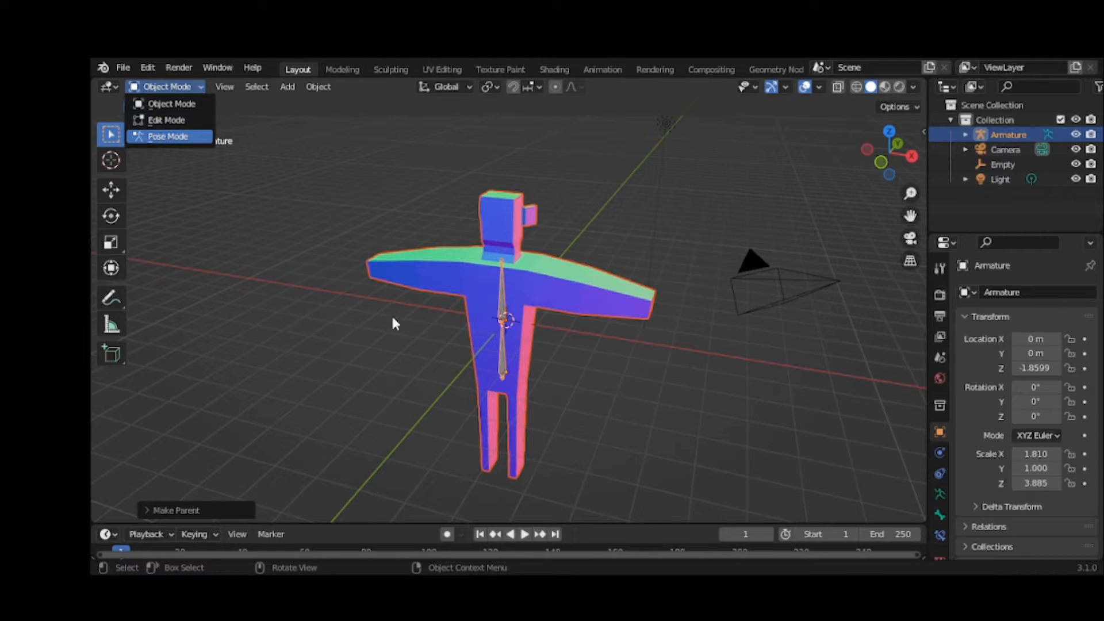
click(502, 305)
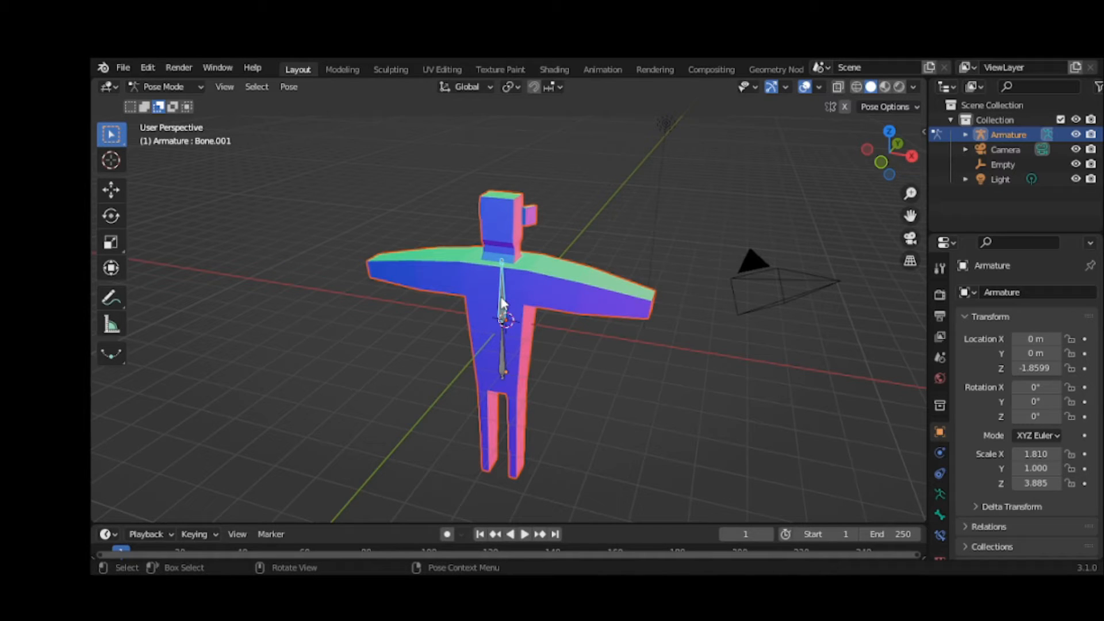
key(r)
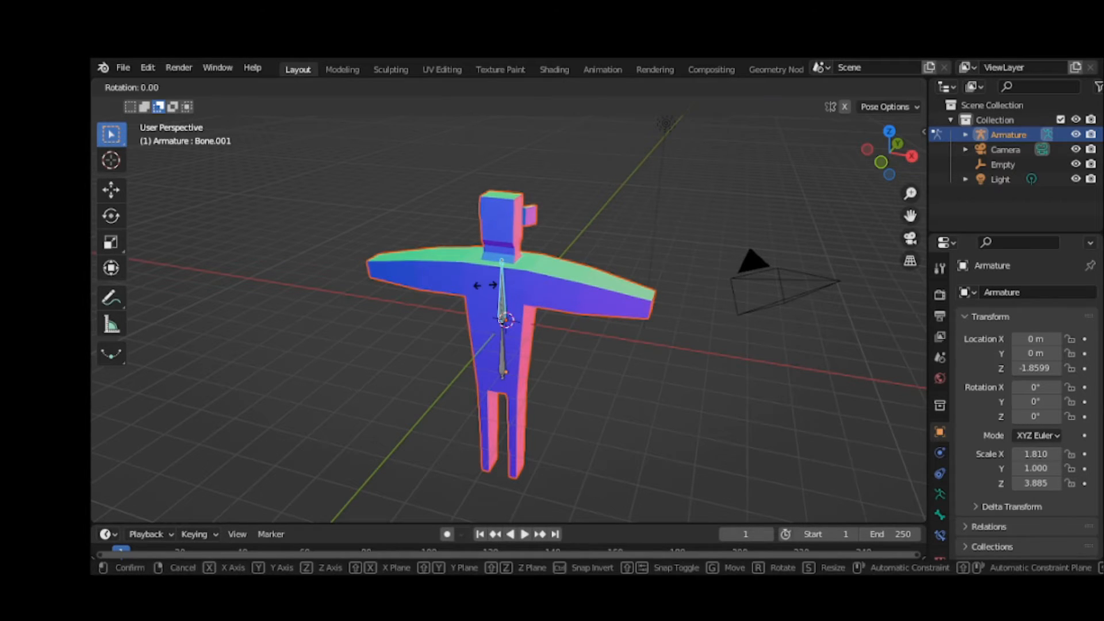
key(y)
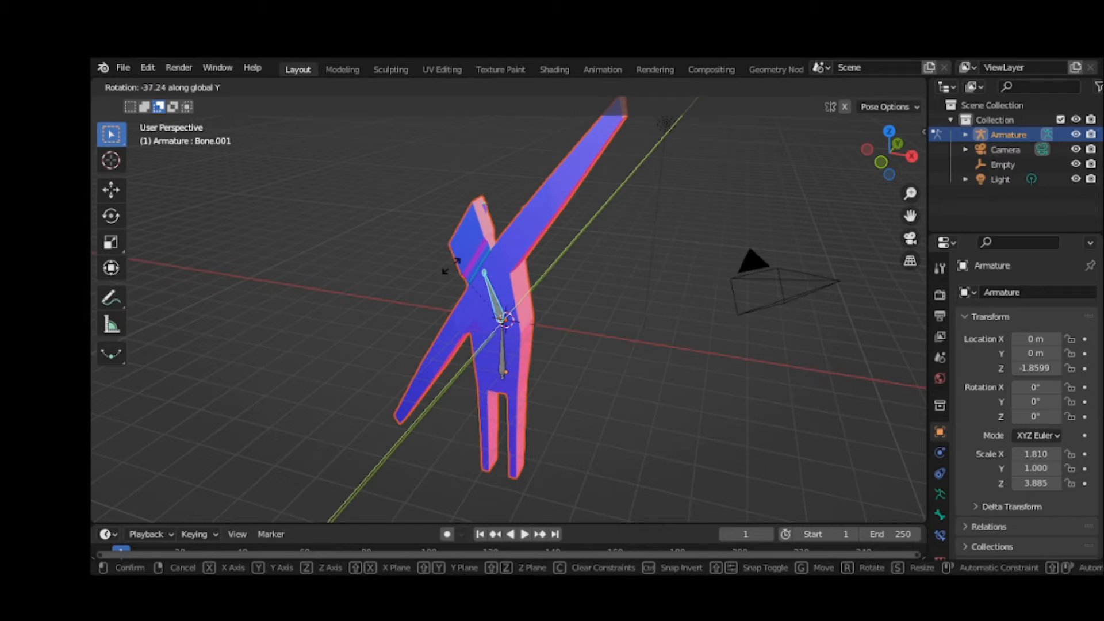
right_click(562, 218)
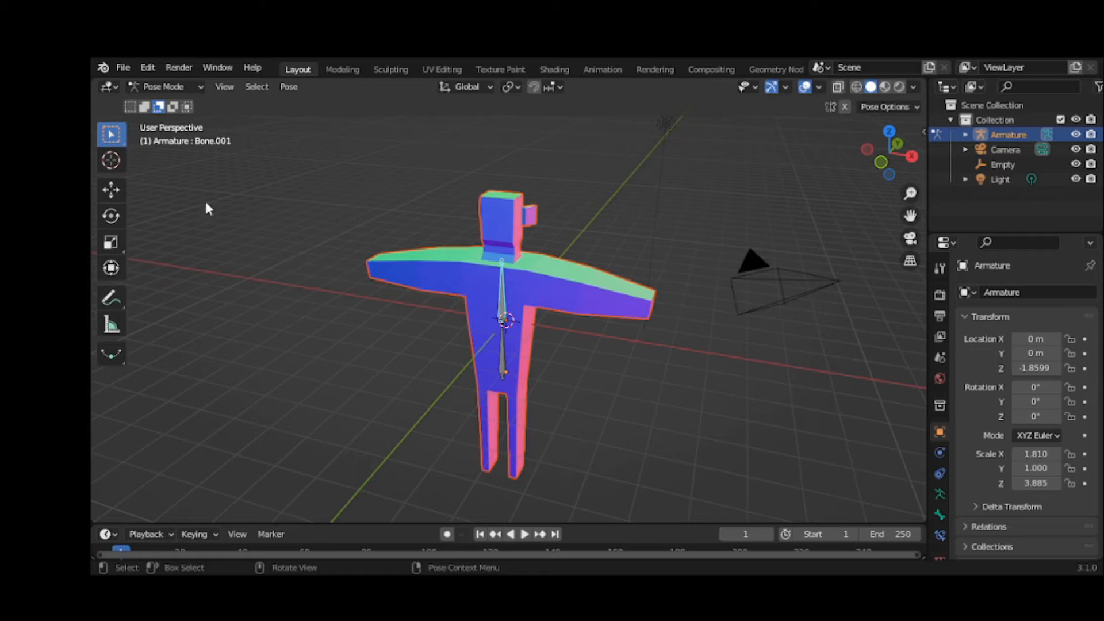
click(162, 87)
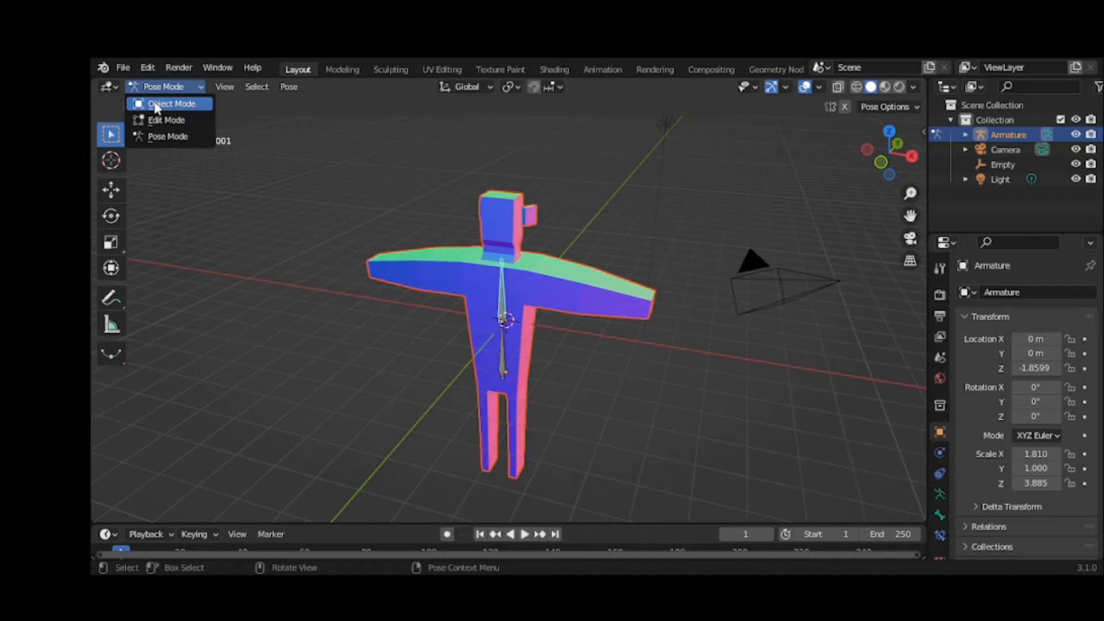
click(155, 106)
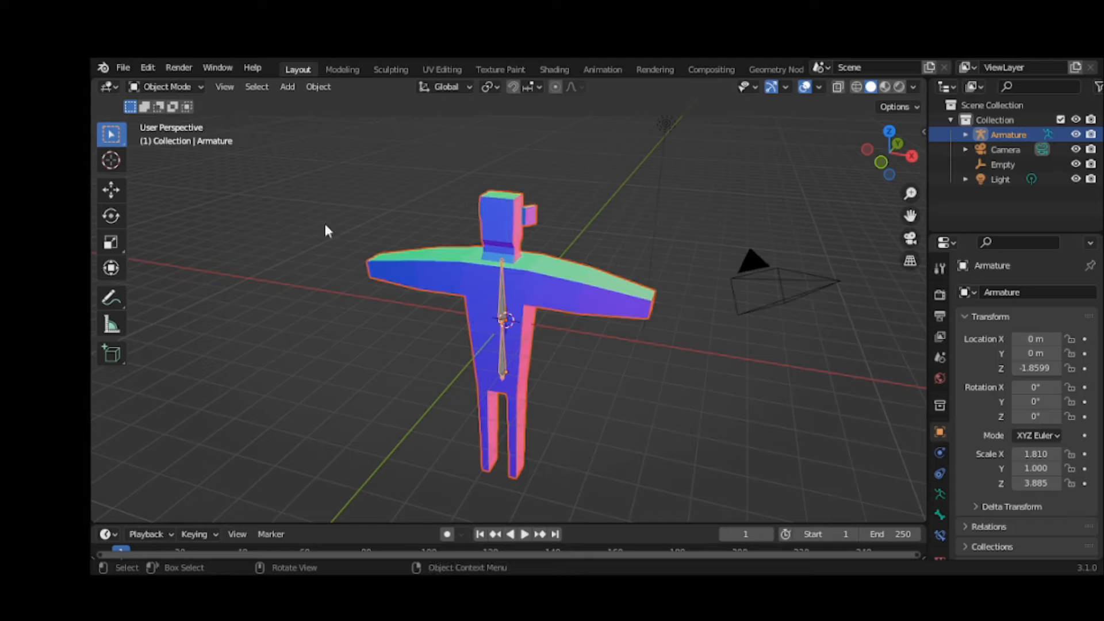
Step: Clear the selection of the armature and the character mesh
click(562, 235)
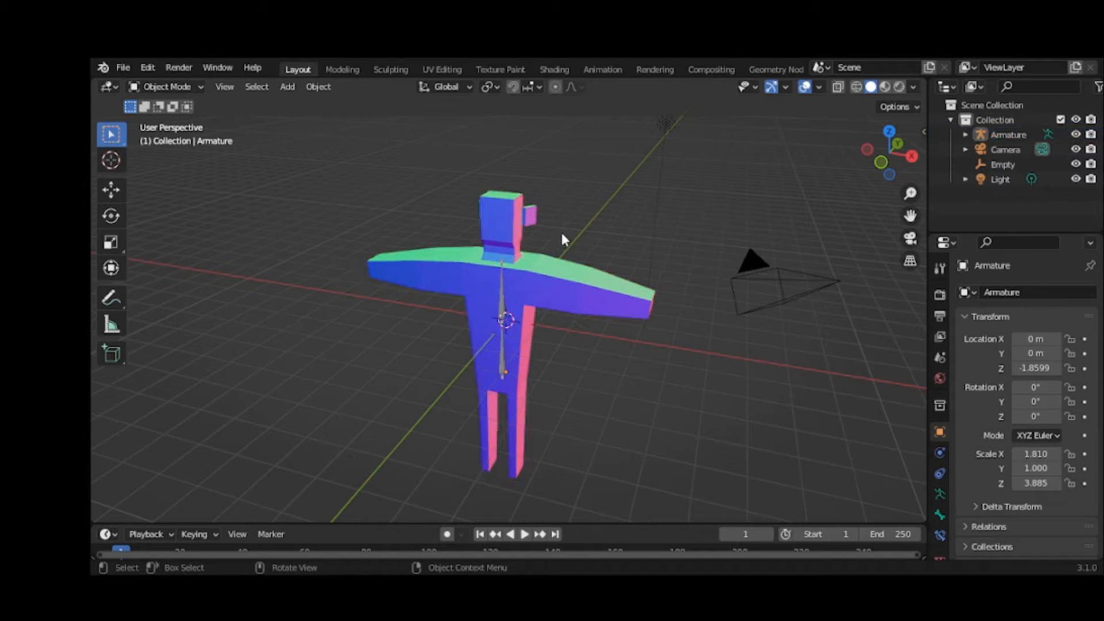
click(533, 216)
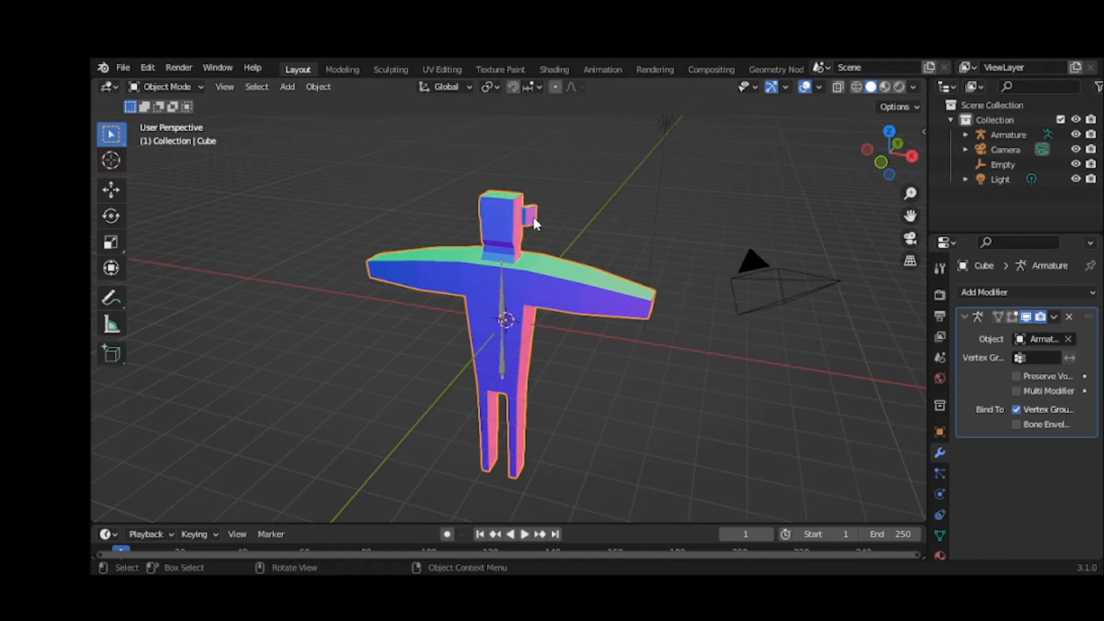
click(570, 216)
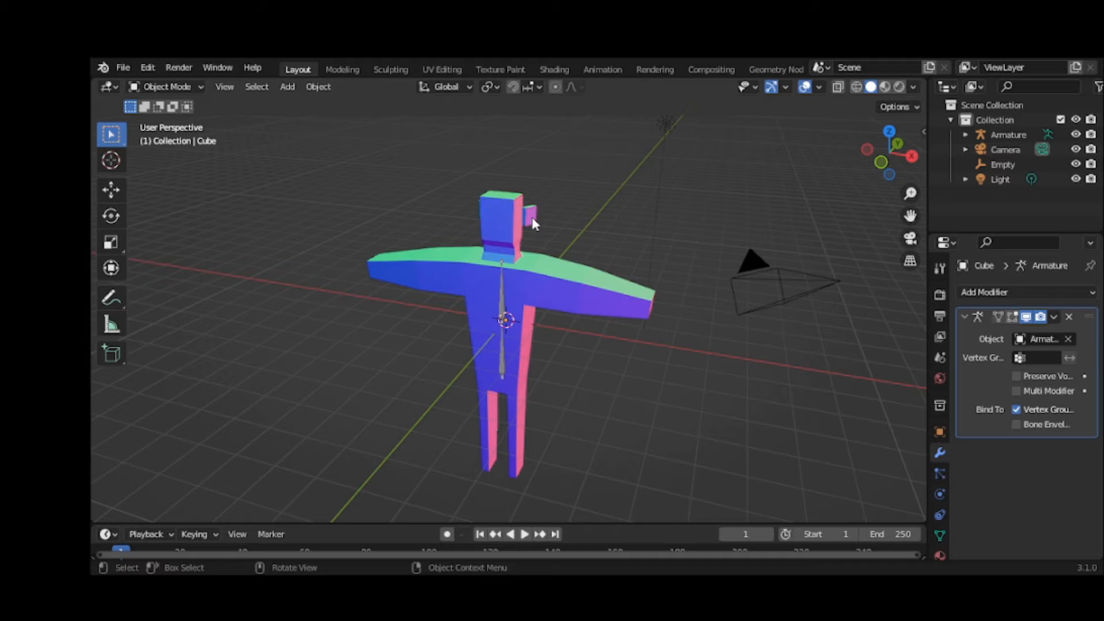
Step: Reopen the recent file head-youtube.blend without saving the changes to the current scene
click(533, 216)
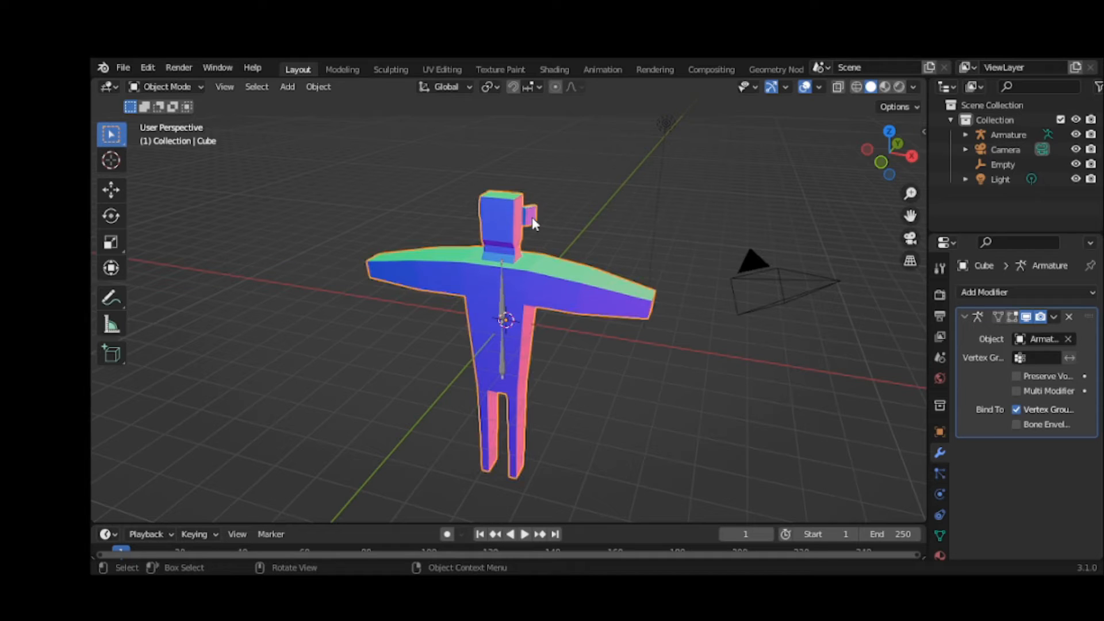
click(128, 69)
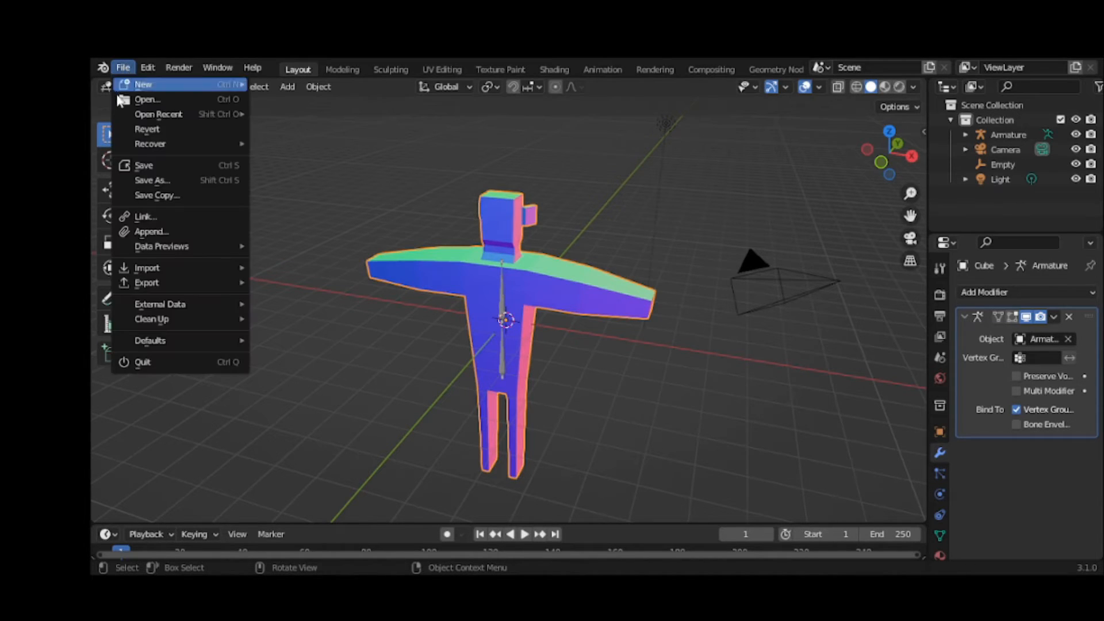
mouse_move(169, 120)
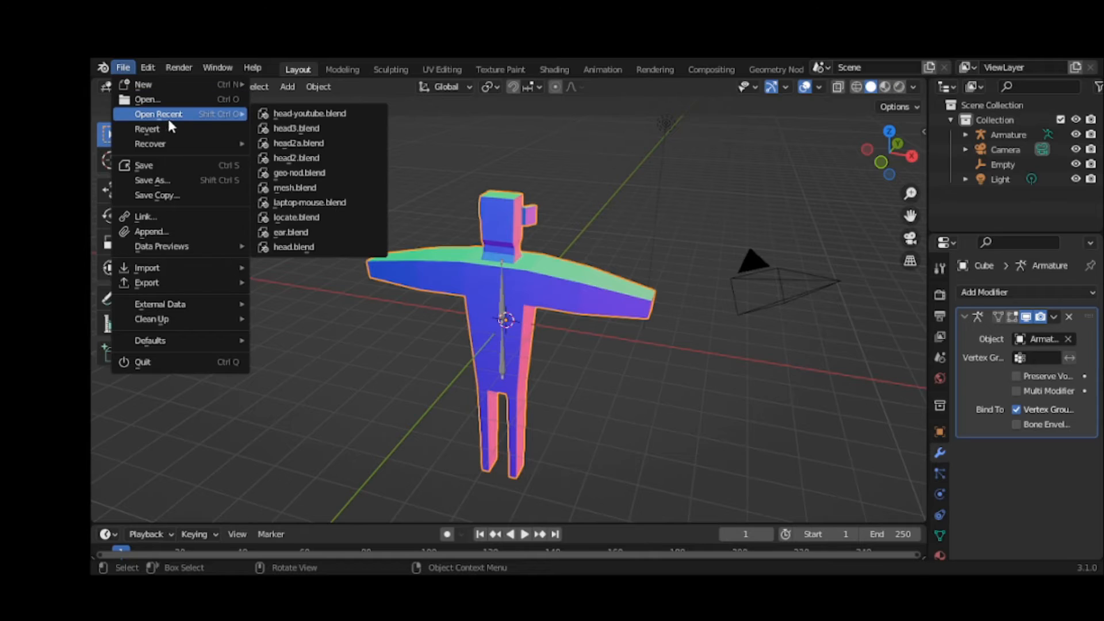
click(276, 115)
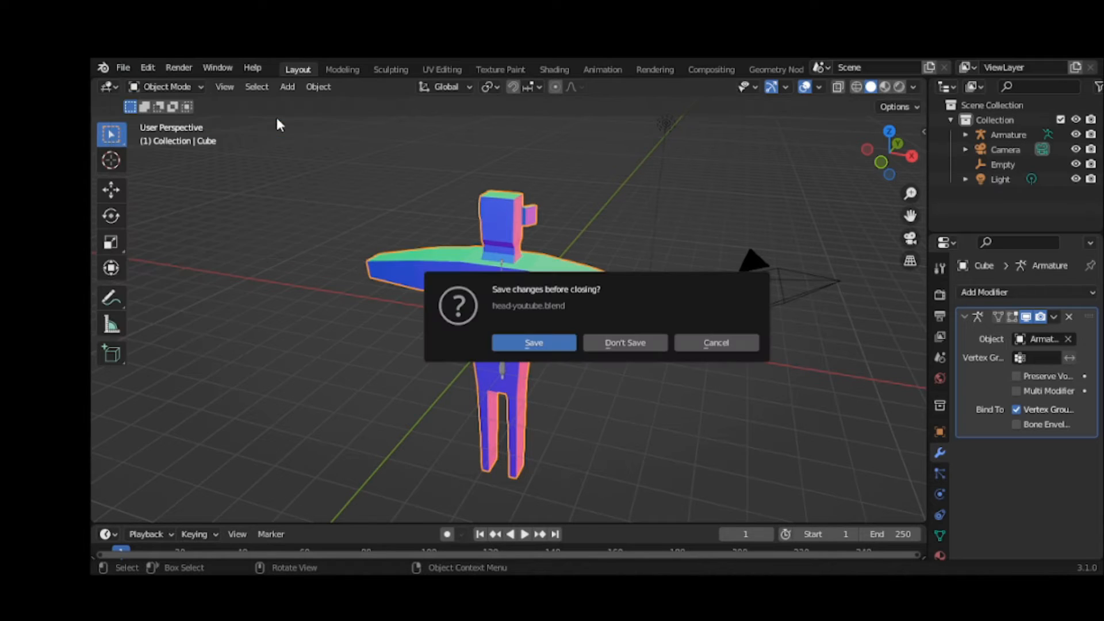
click(642, 347)
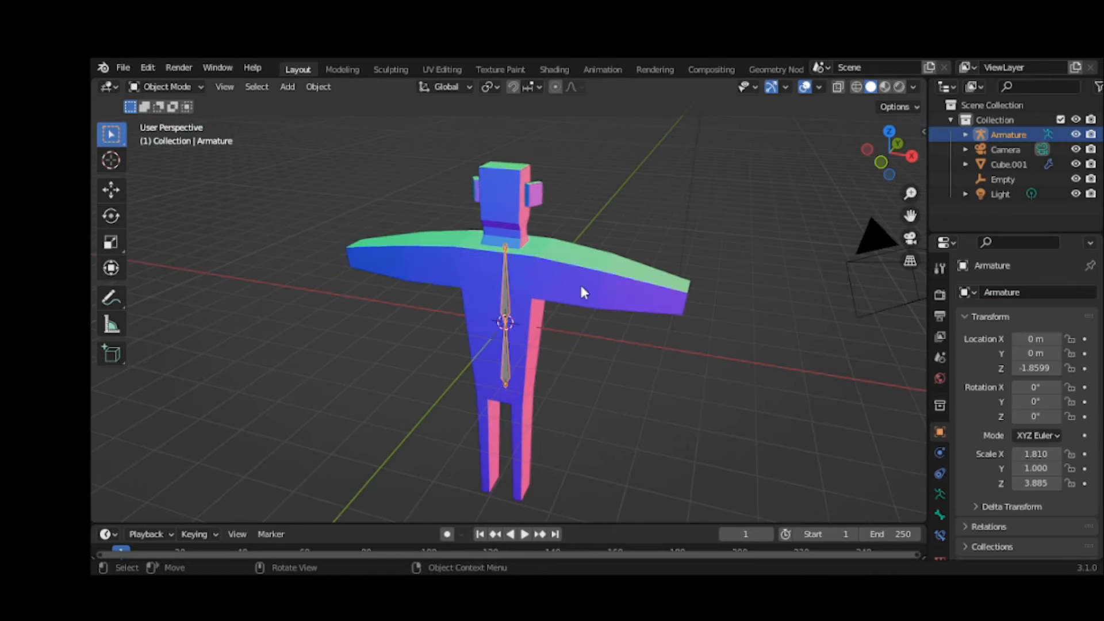
Step: Try joining the mirrored ear object to the character body mesh, and undo the join
click(538, 201)
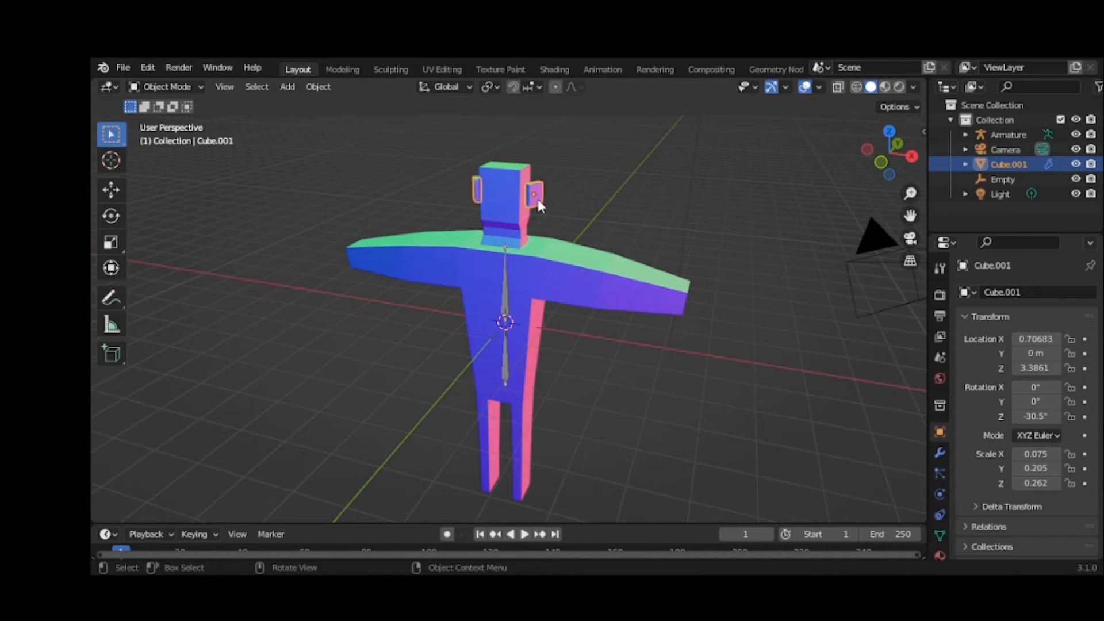
shift+click(604, 272)
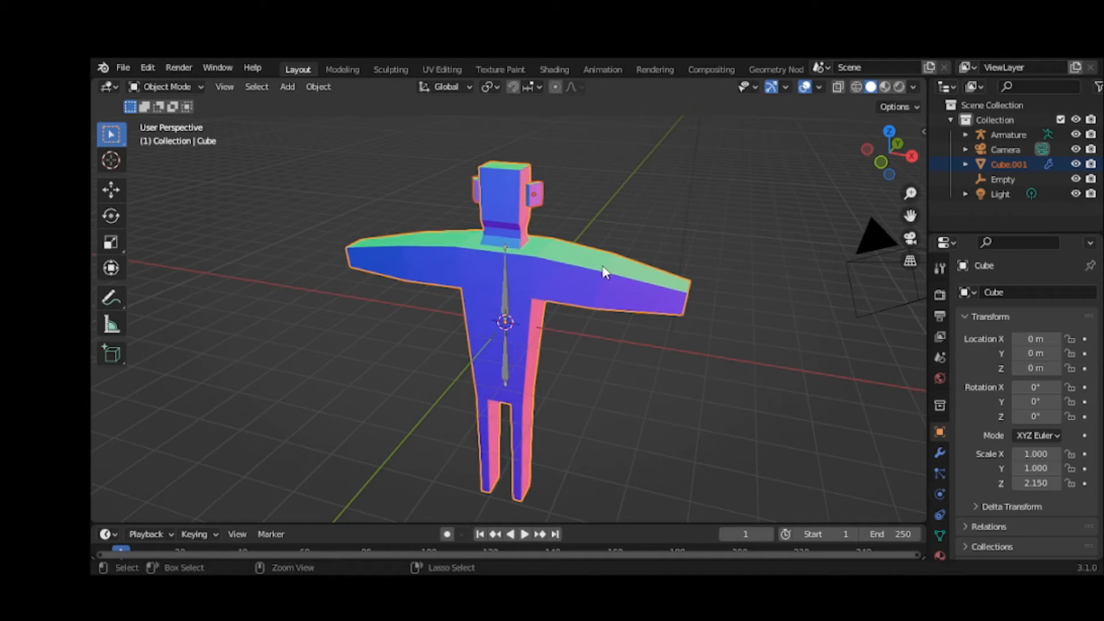
key(ctrl+j)
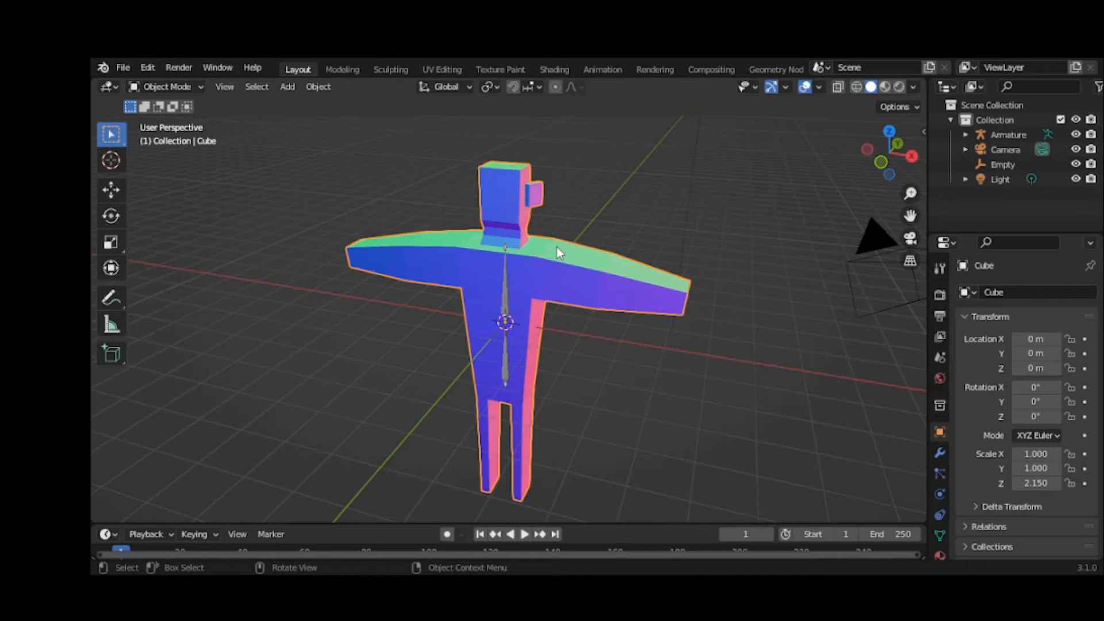
key(ctrl+z)
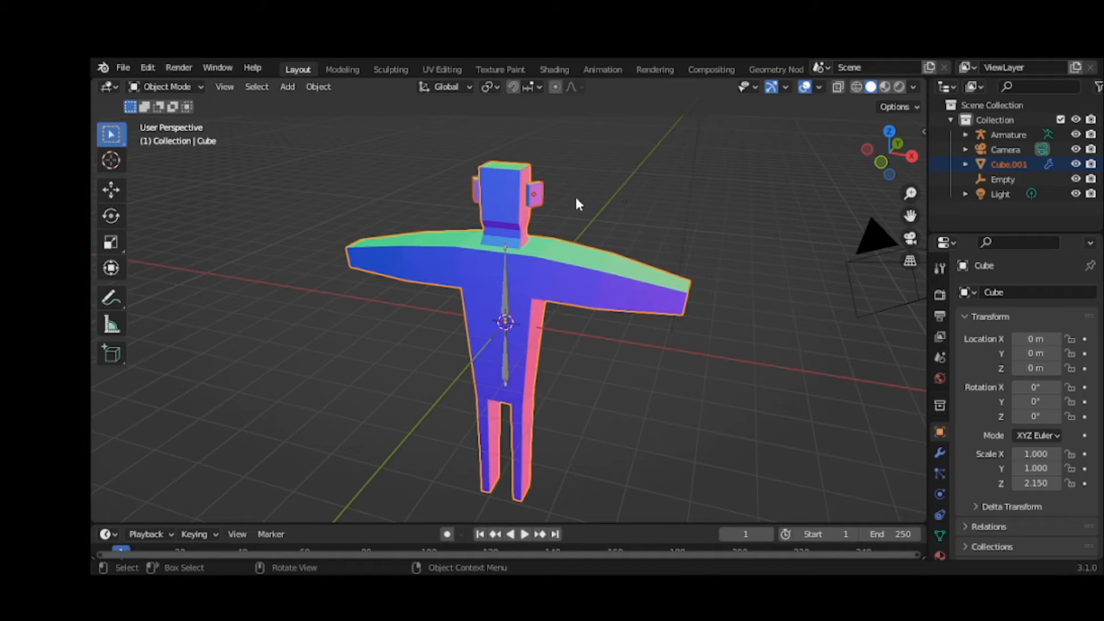
Step: Apply the Mirror modifier on the ear object and check the ears with a trial move that is cancelled
click(560, 206)
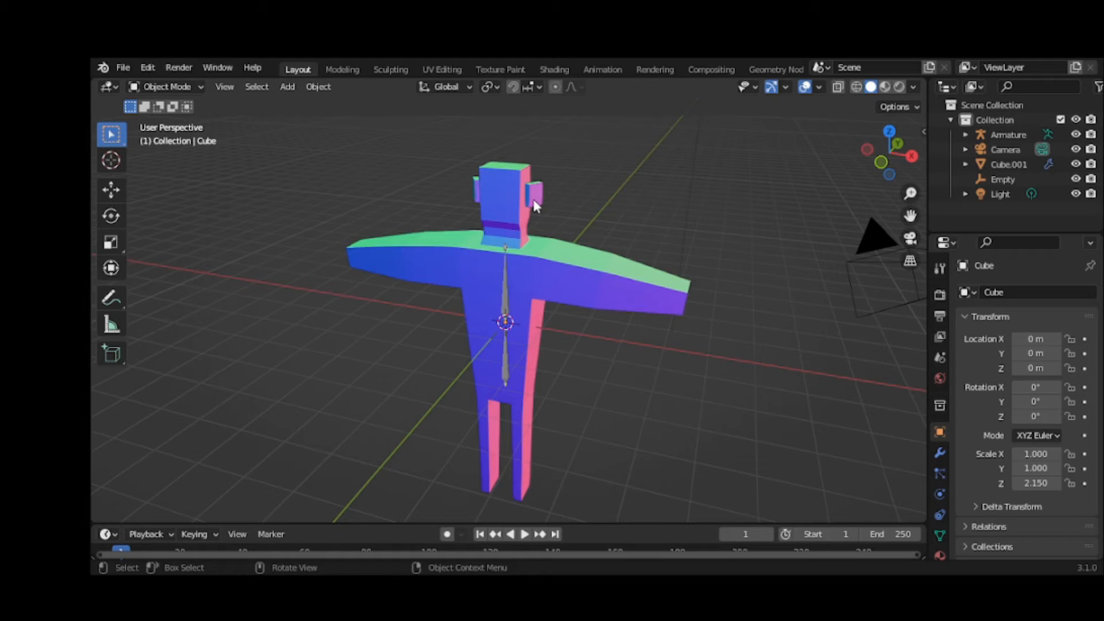
click(534, 199)
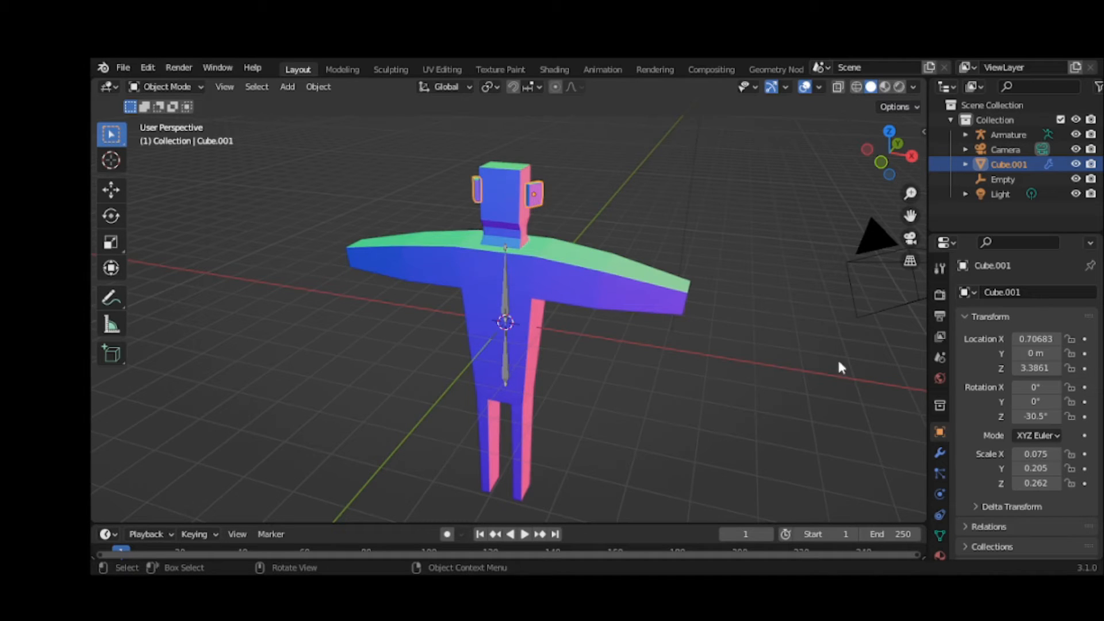
click(939, 453)
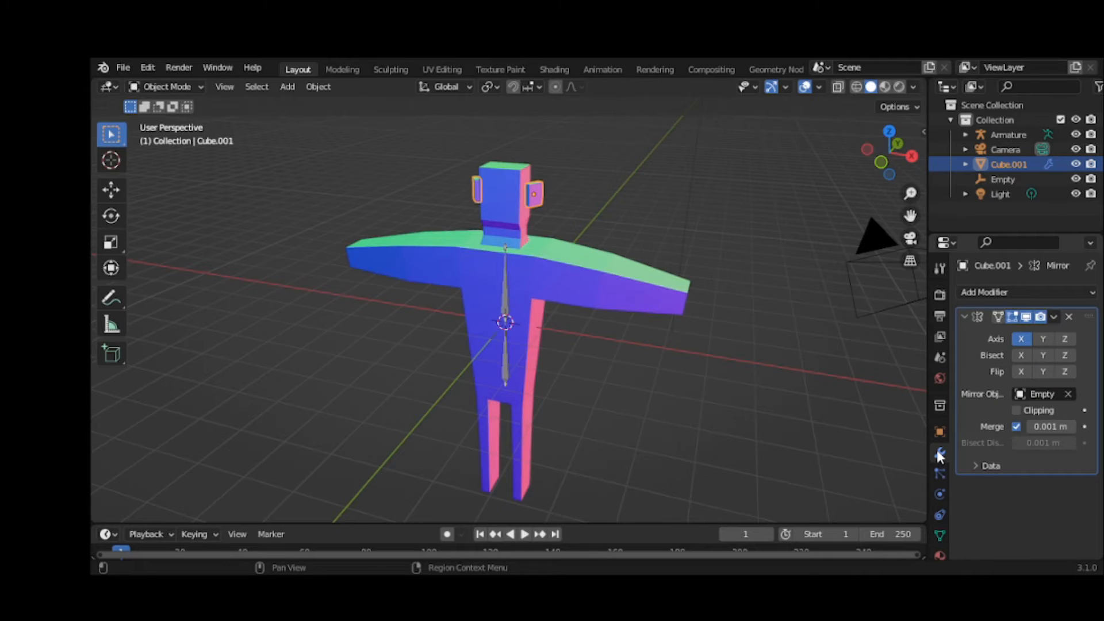
click(1054, 317)
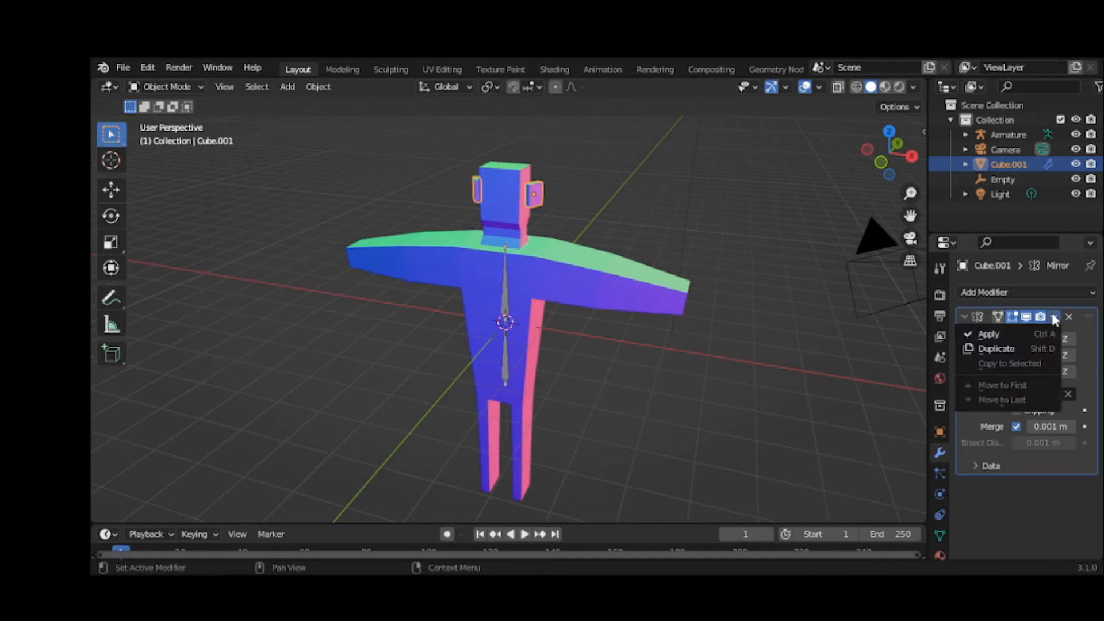
click(1026, 333)
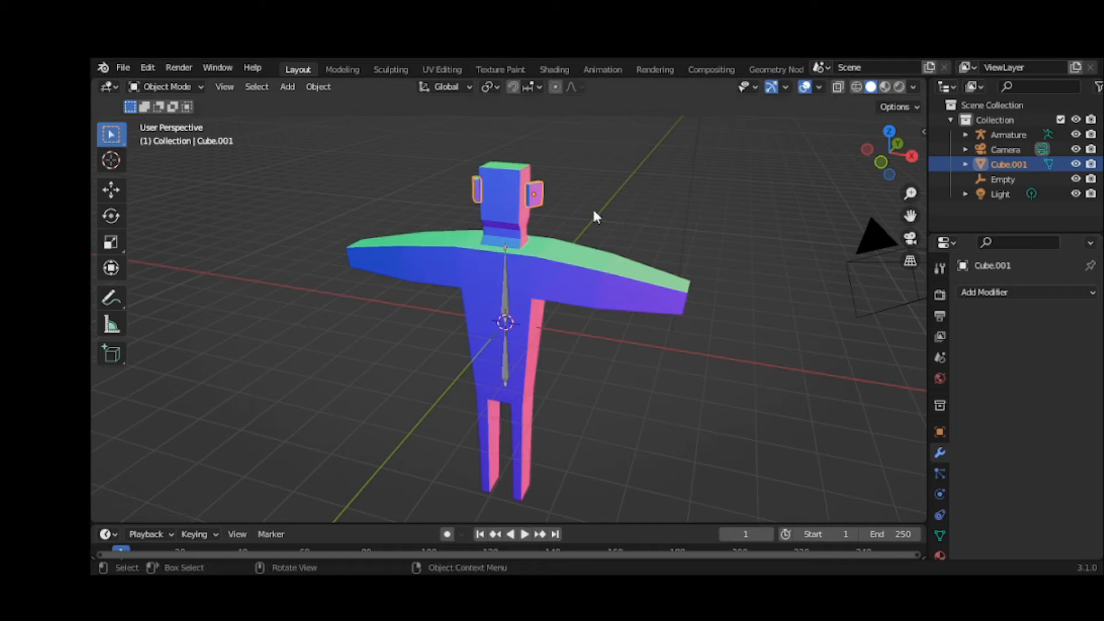
key(g)
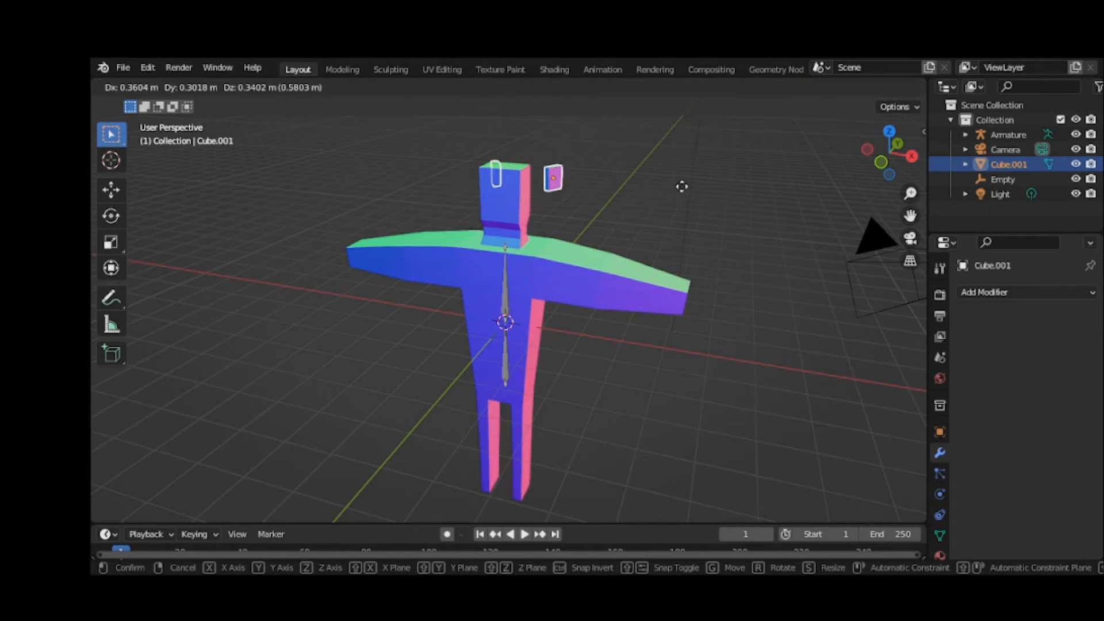
right_click(684, 189)
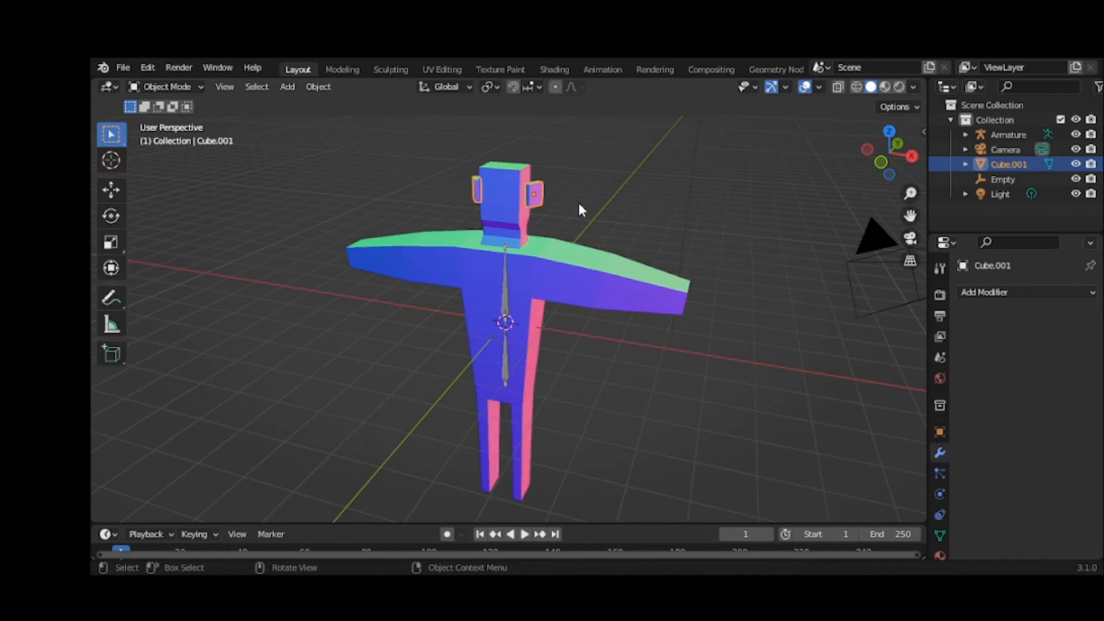
Step: Join the ears to the body mesh and check the joined object with a trial move that is cancelled
click(588, 254)
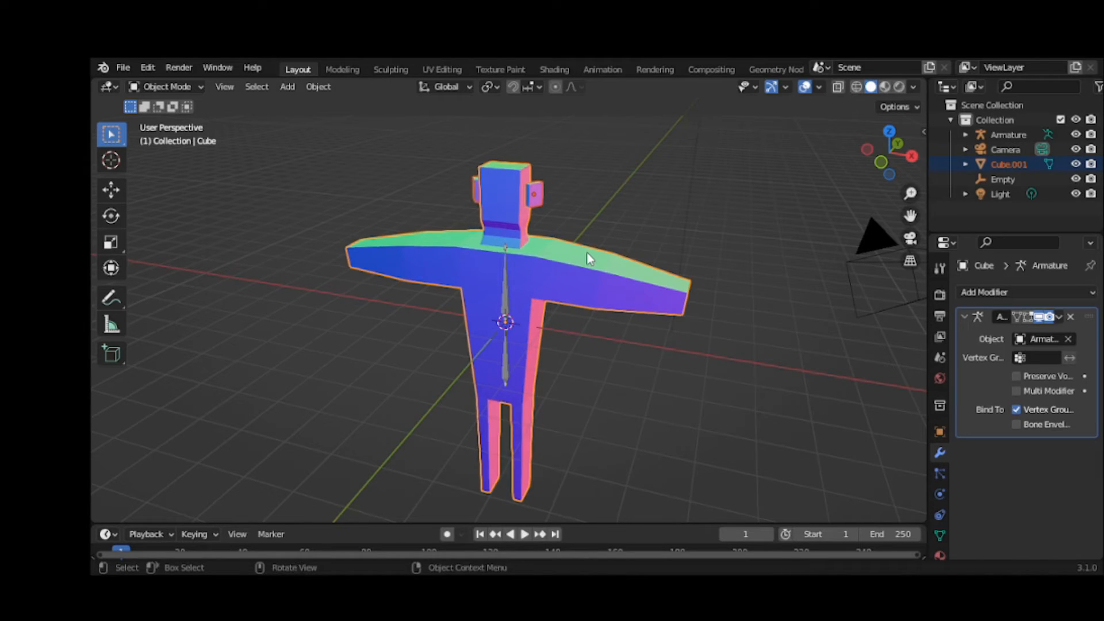
click(327, 87)
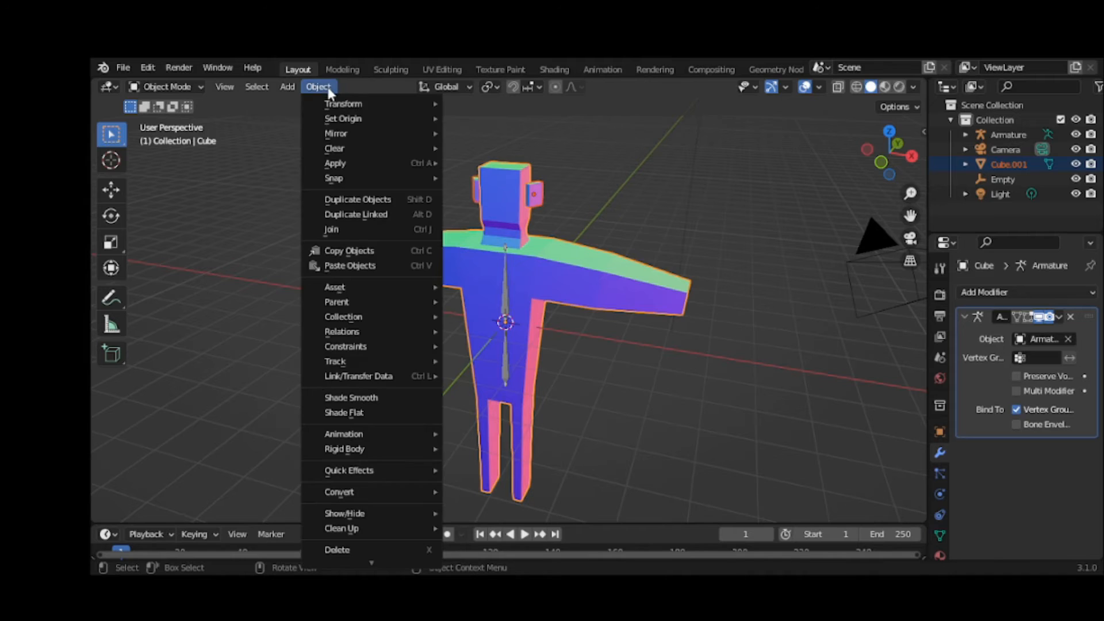
click(344, 231)
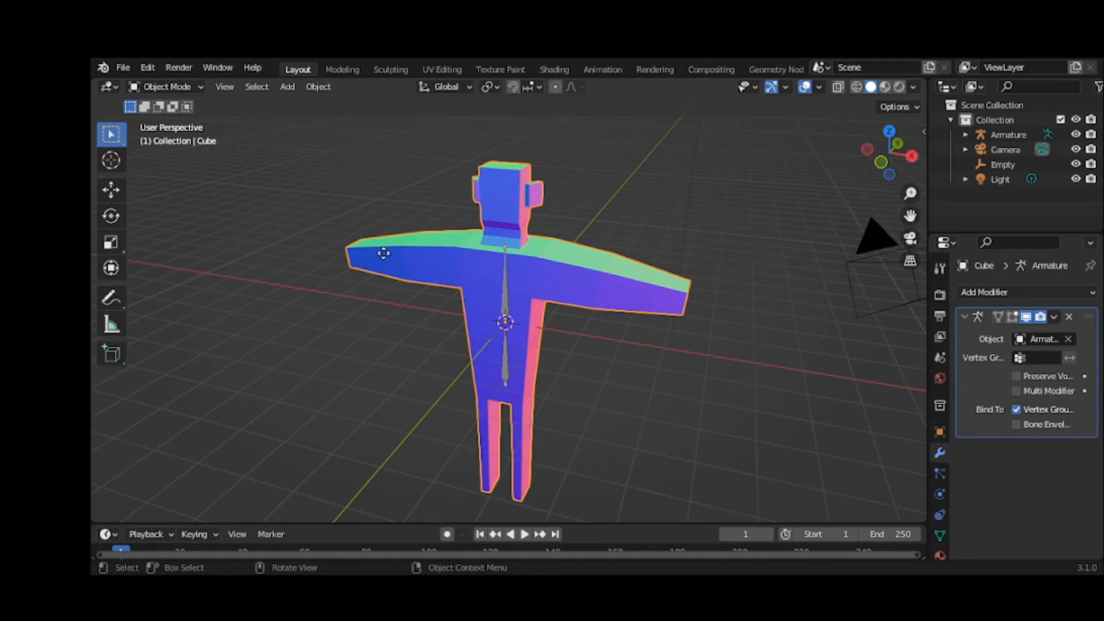
key(g)
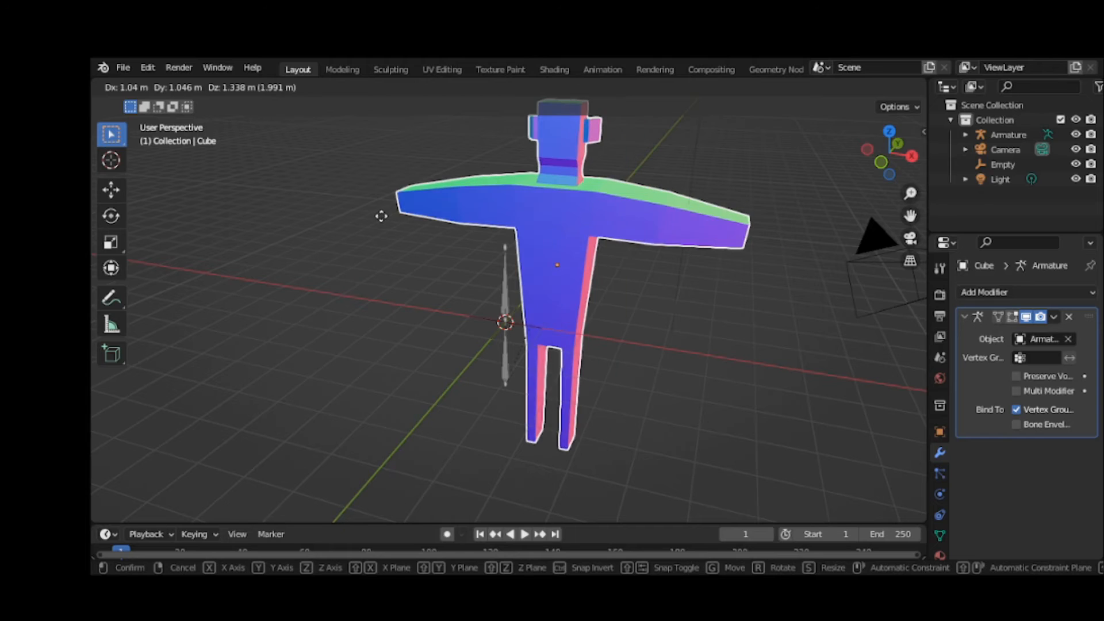
right_click(381, 216)
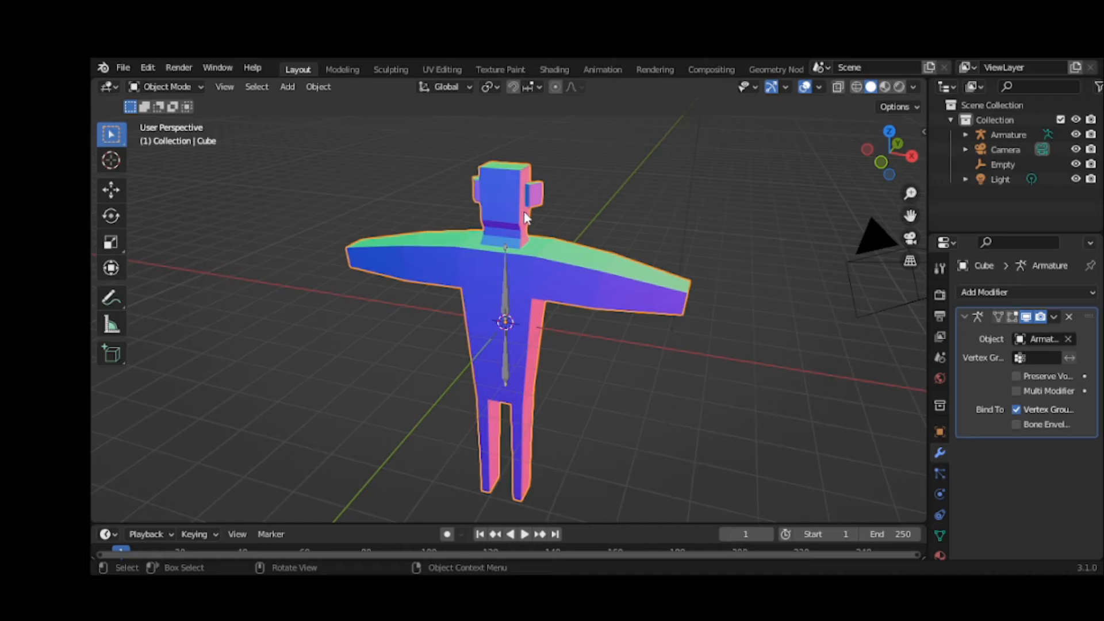
Step: Parent the joined character mesh to the armature with automatic weights
shift+click(505, 294)
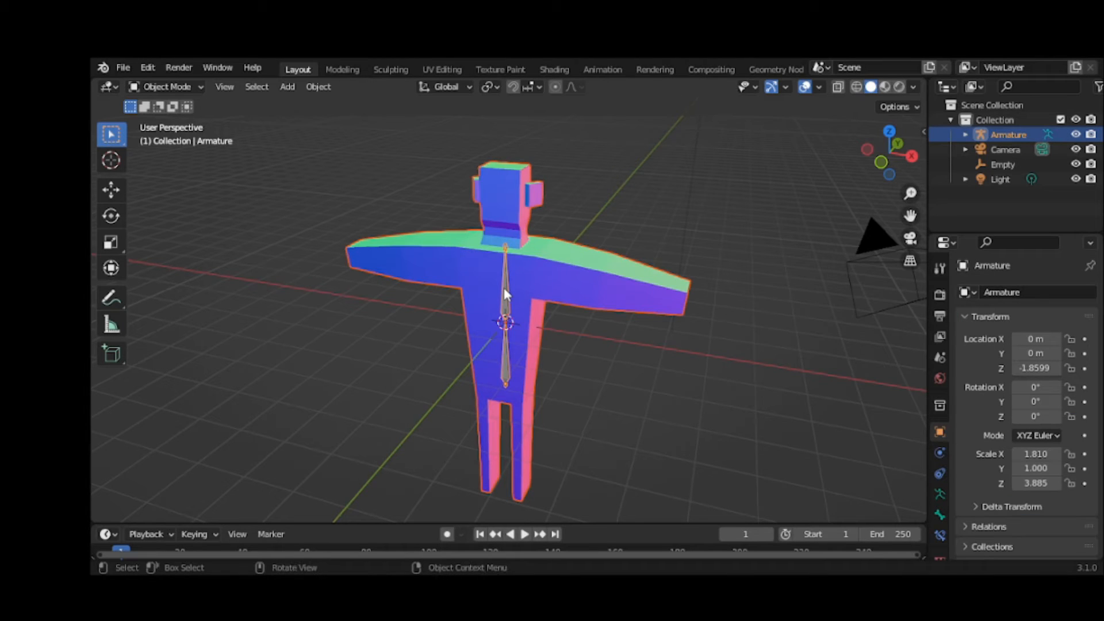
click(318, 87)
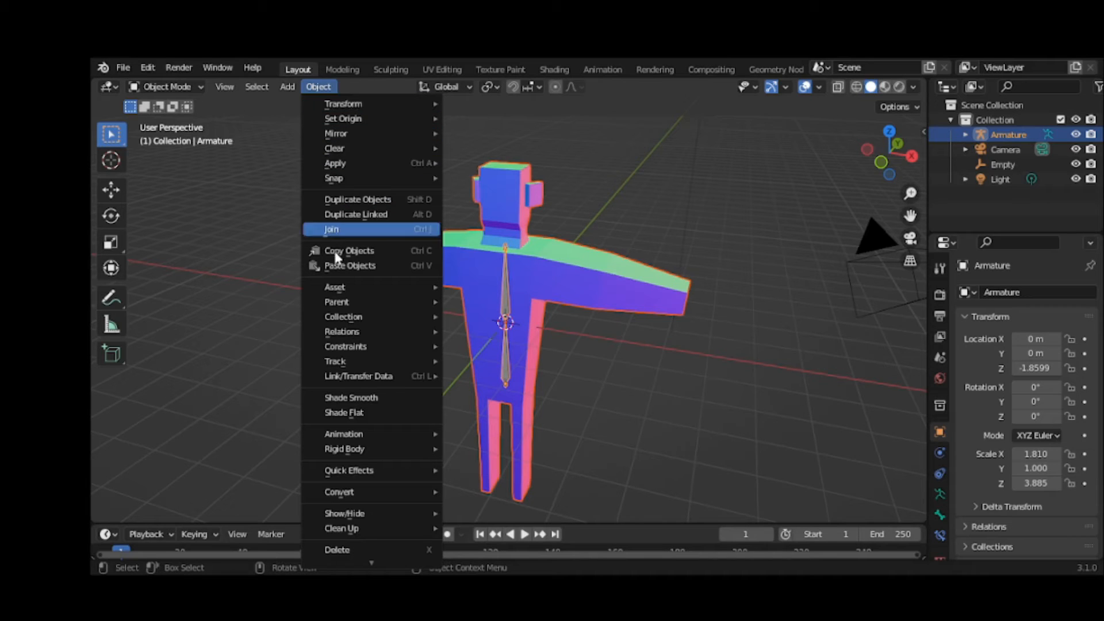
mouse_move(345, 303)
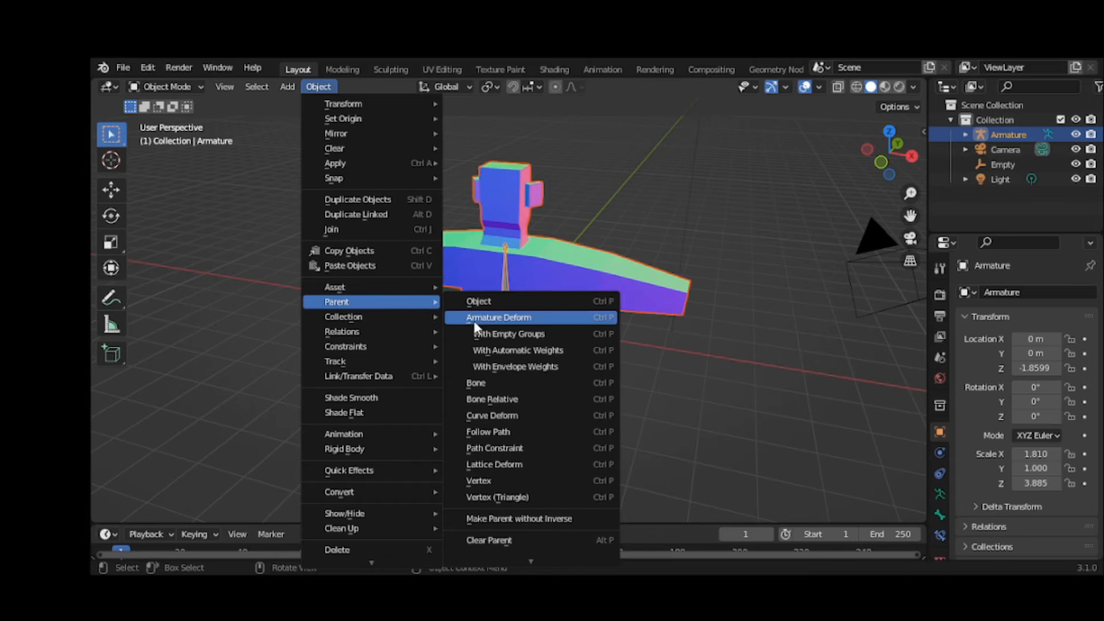
click(498, 354)
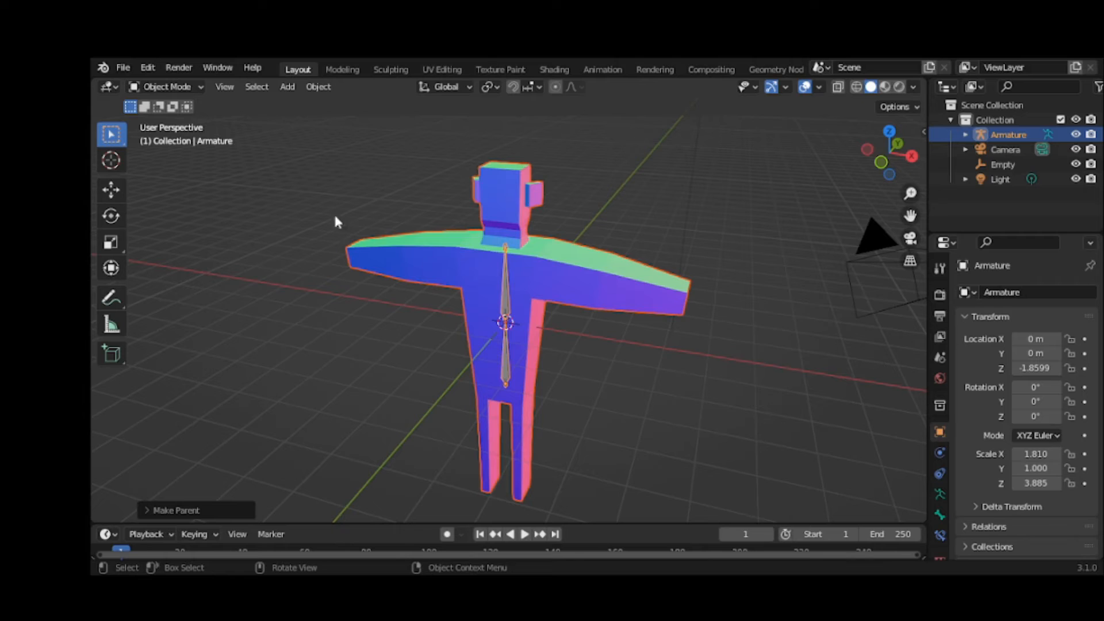
Step: Test the rig in Pose Mode with a trial rotation of the upper bone about the global Y axis, and cancel it
click(160, 87)
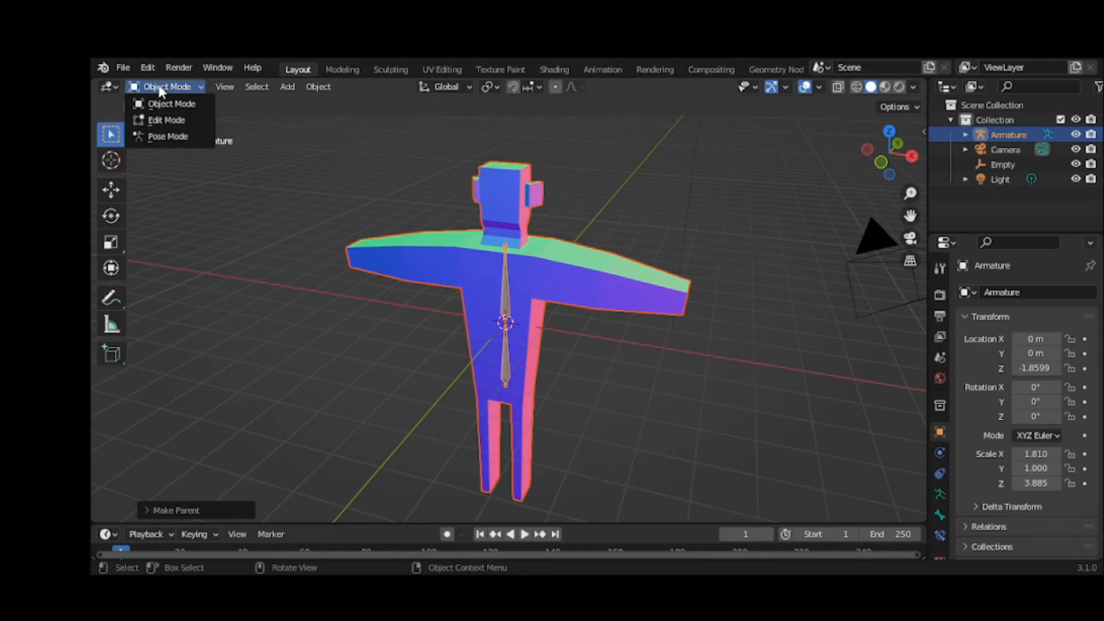
click(164, 136)
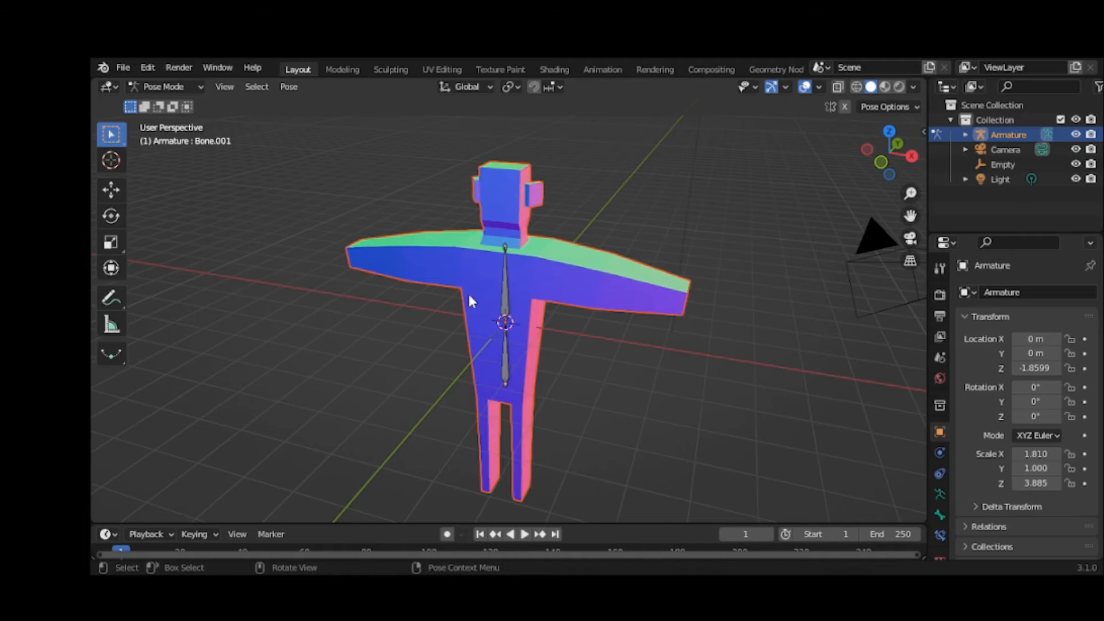
click(506, 299)
key(r)
key(y)
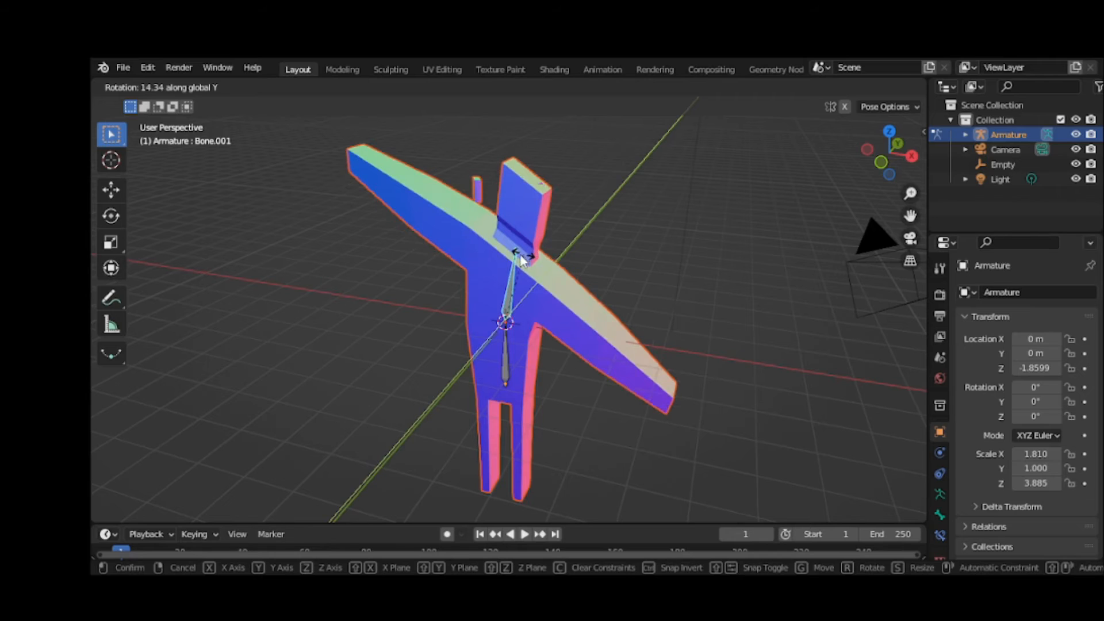
key(Escape)
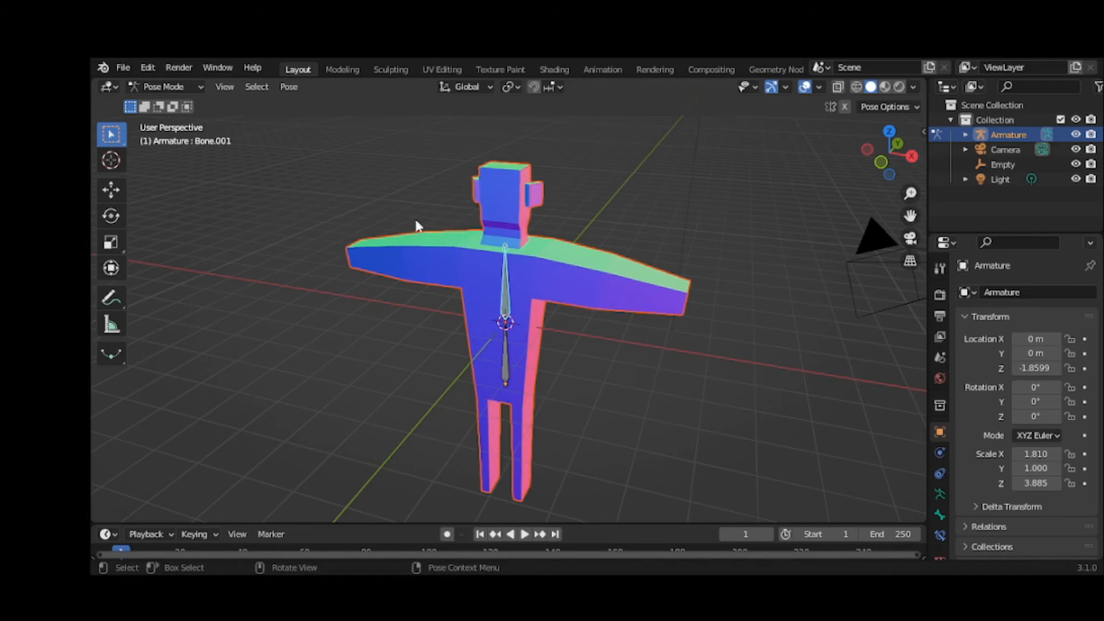
Step: Return to Object Mode and check the character mesh with a trial move that is cancelled
click(180, 88)
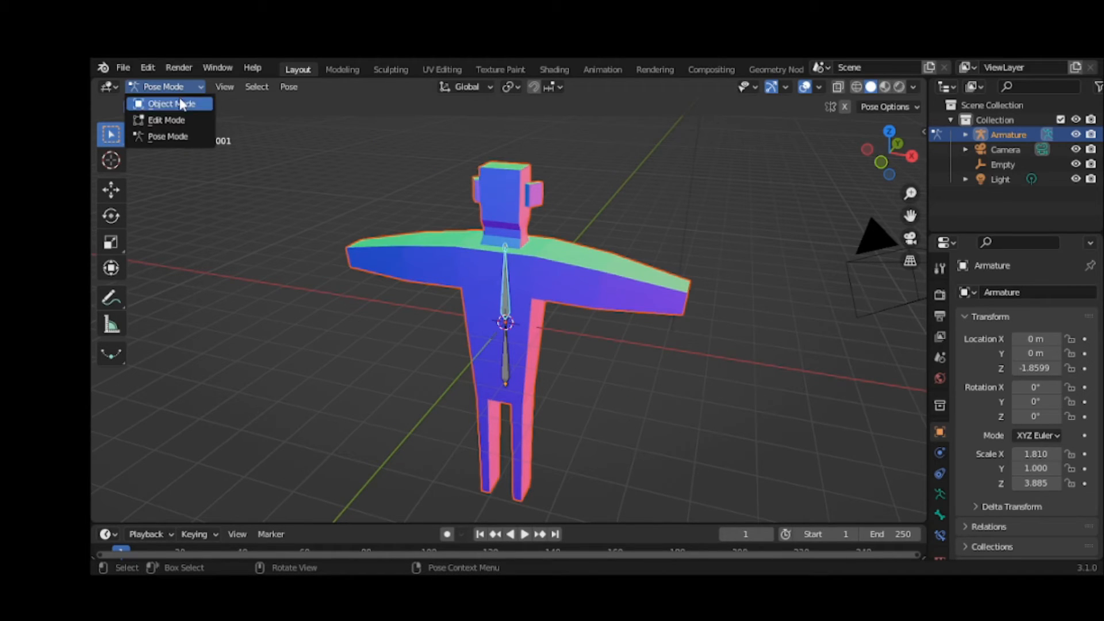
click(181, 102)
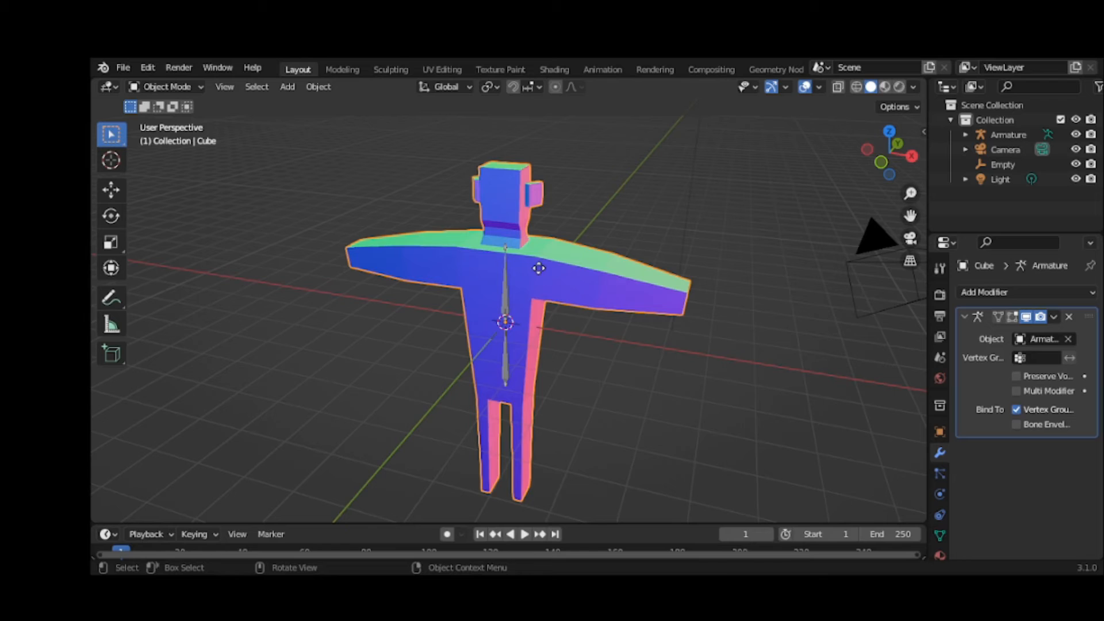
key(g)
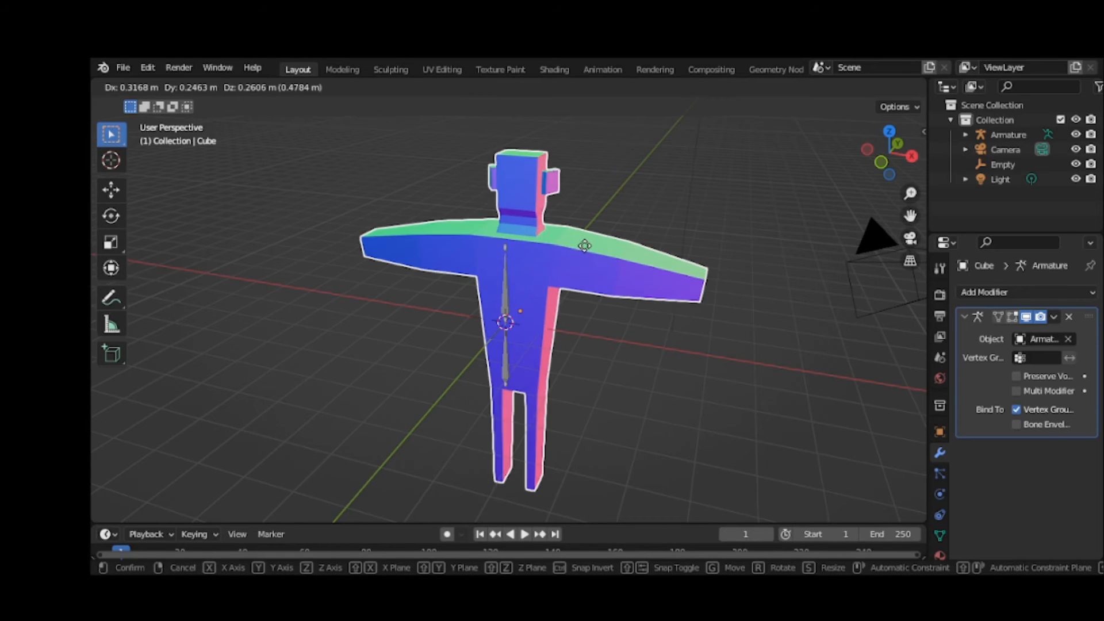
right_click(584, 246)
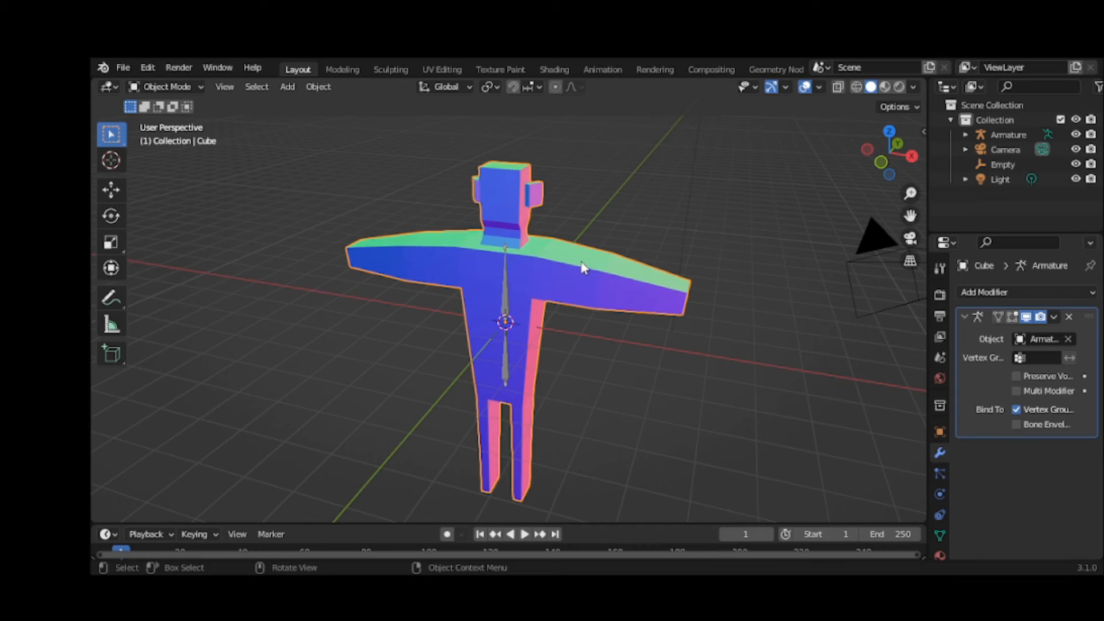
Step: Reopen the recent file head-youtube.blend without saving the current changes
click(121, 68)
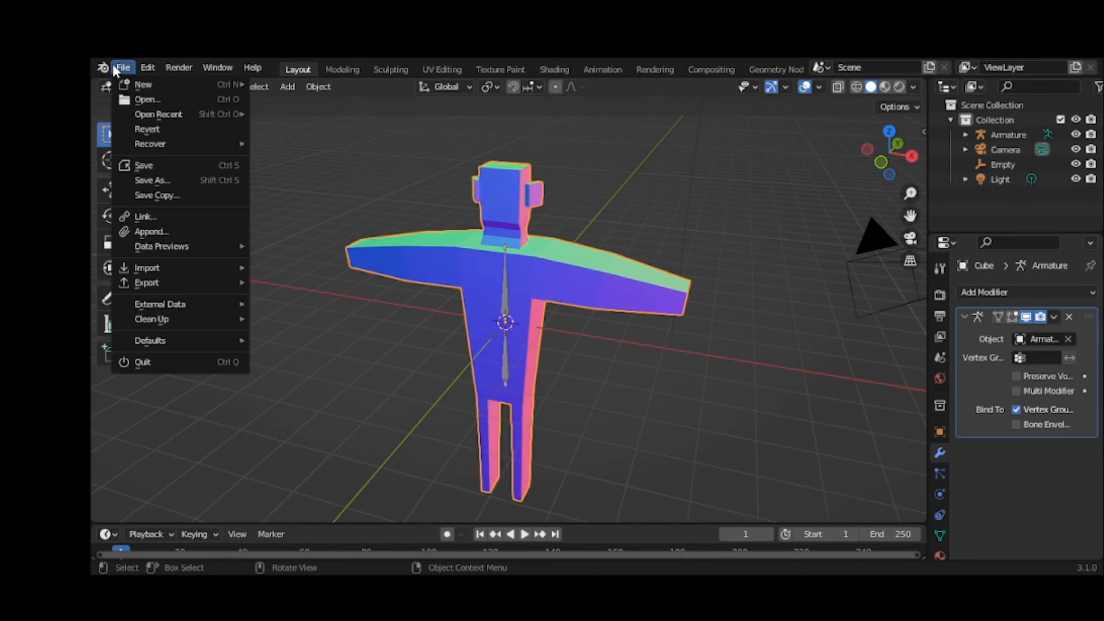
mouse_move(166, 116)
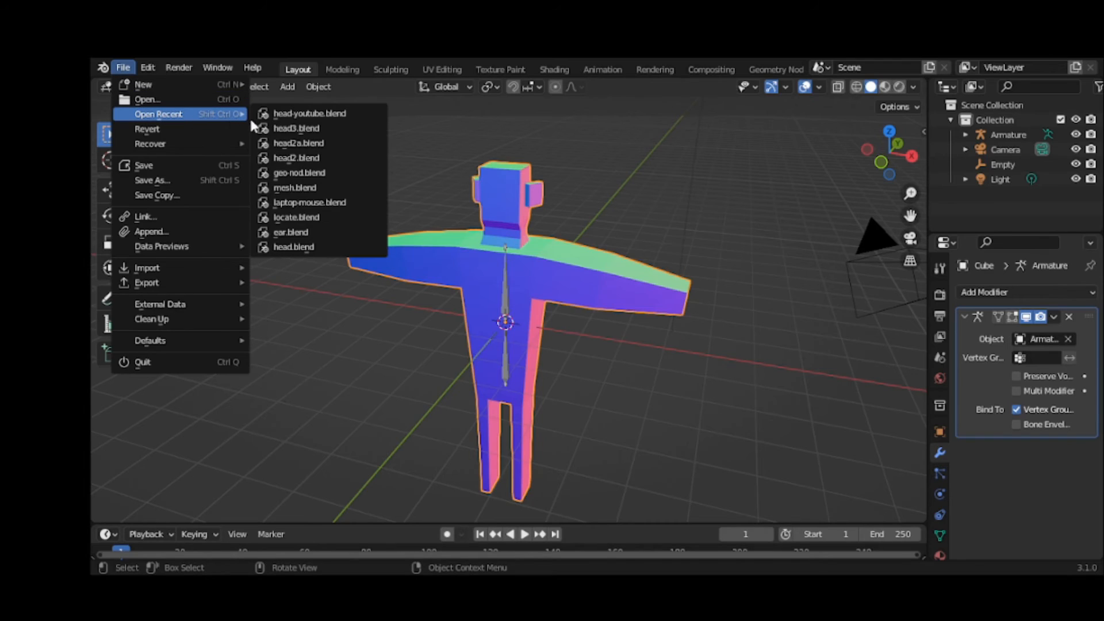
click(268, 118)
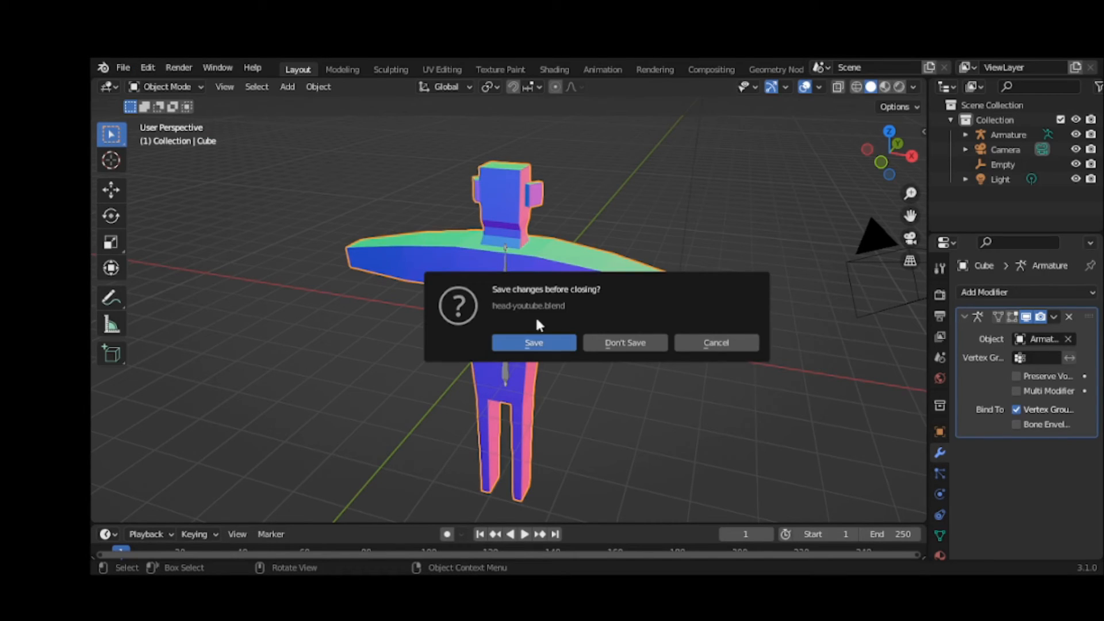
click(616, 346)
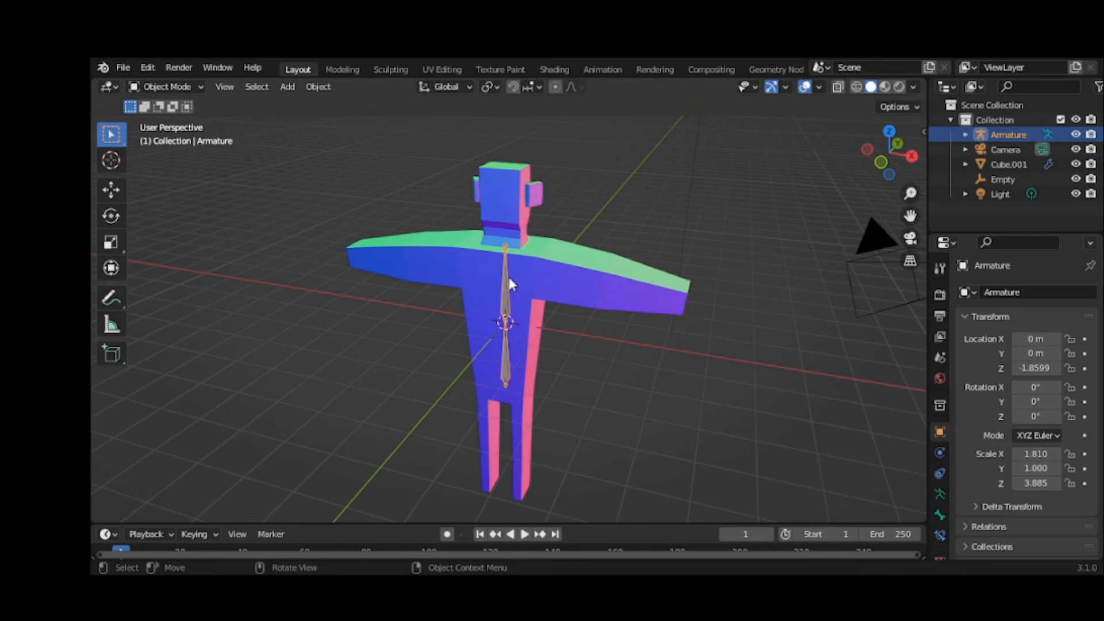
Step: Apply the Mirror modifier on the ears object
click(530, 204)
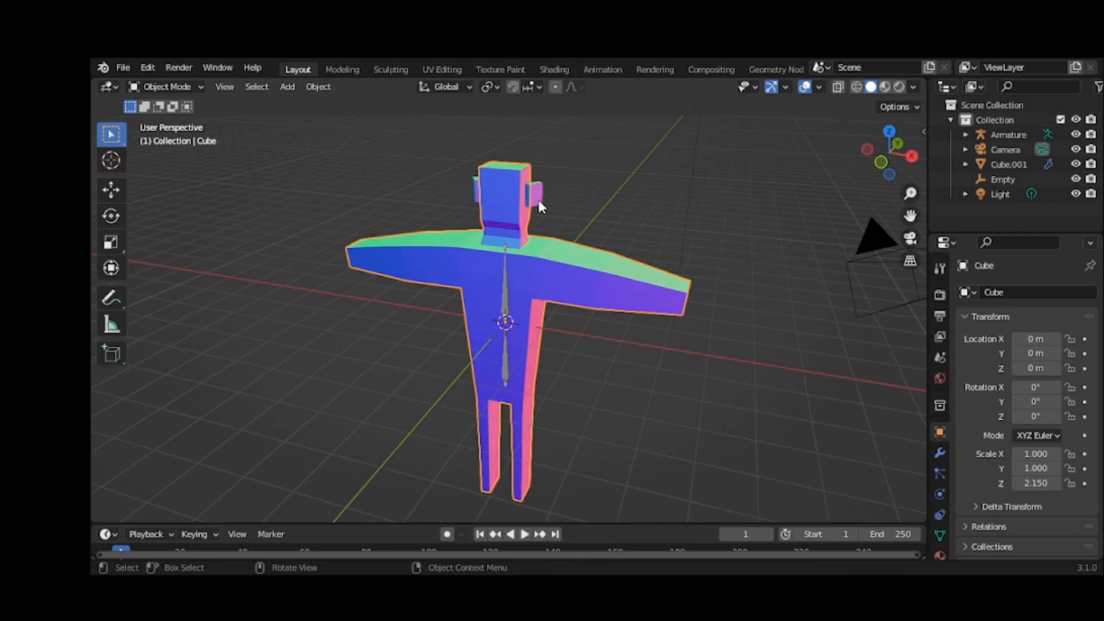
click(538, 199)
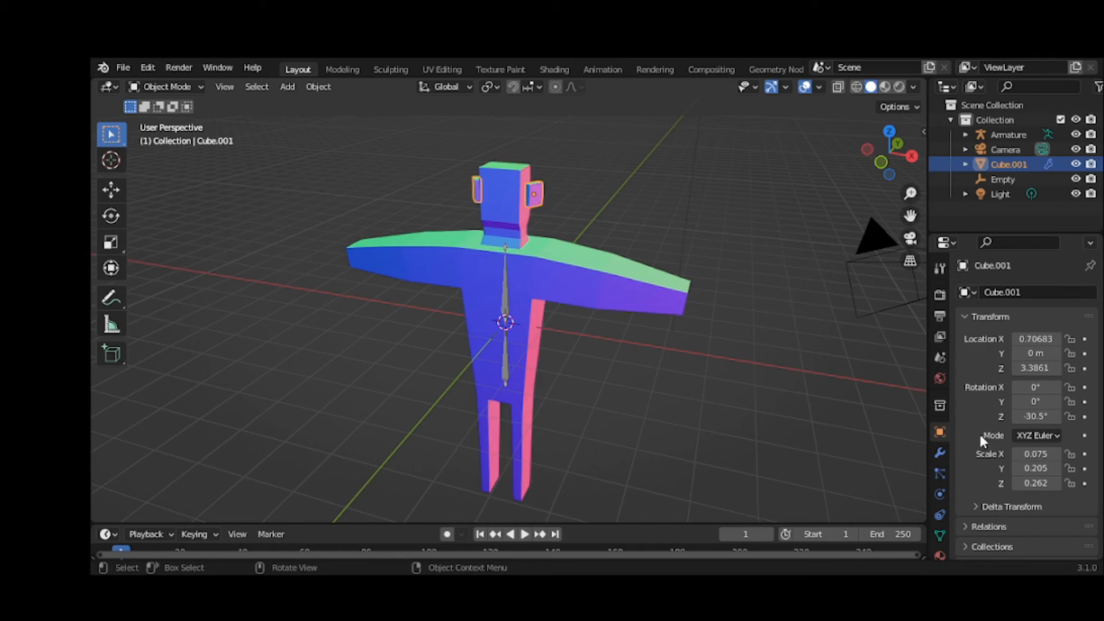
click(941, 453)
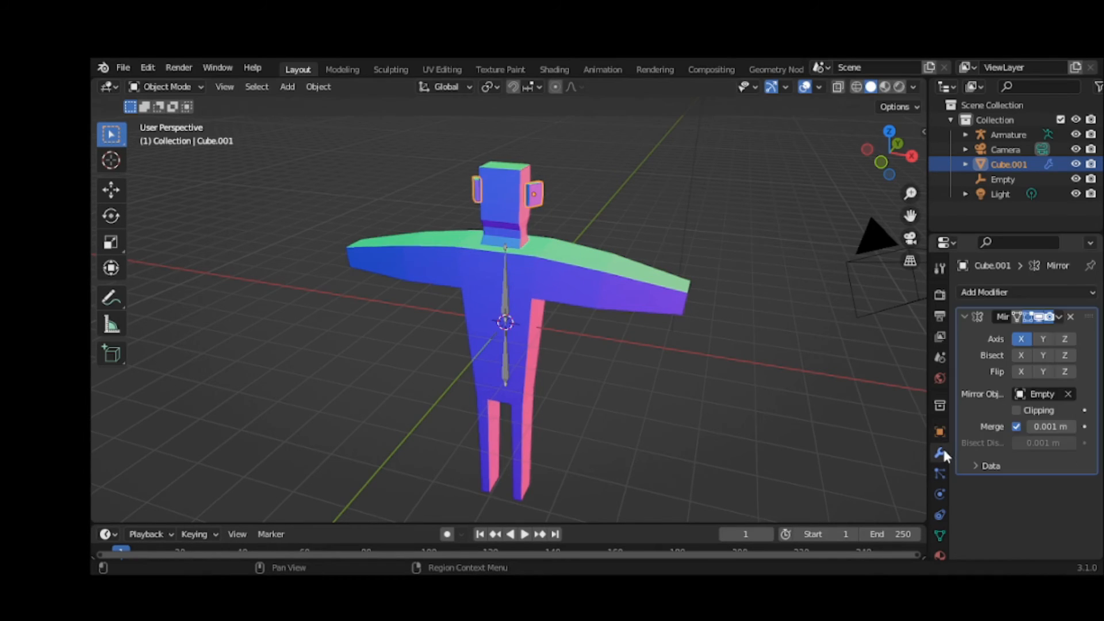
click(1053, 317)
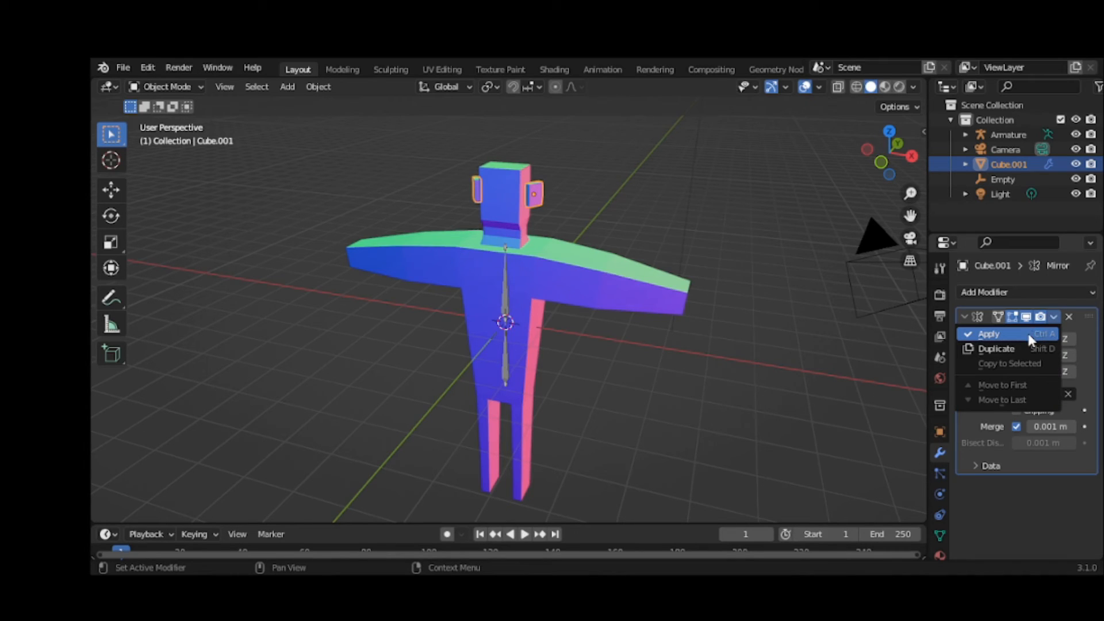
click(1027, 333)
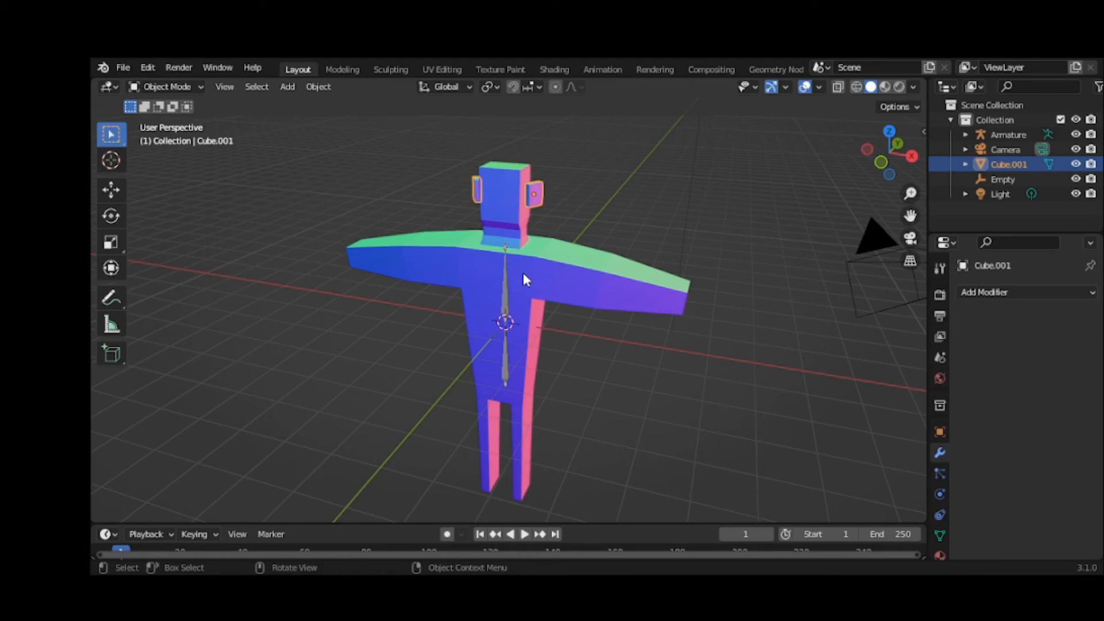
Step: Parent the separate ears object to the armature with automatic weights
key(shift)
shift+click(506, 294)
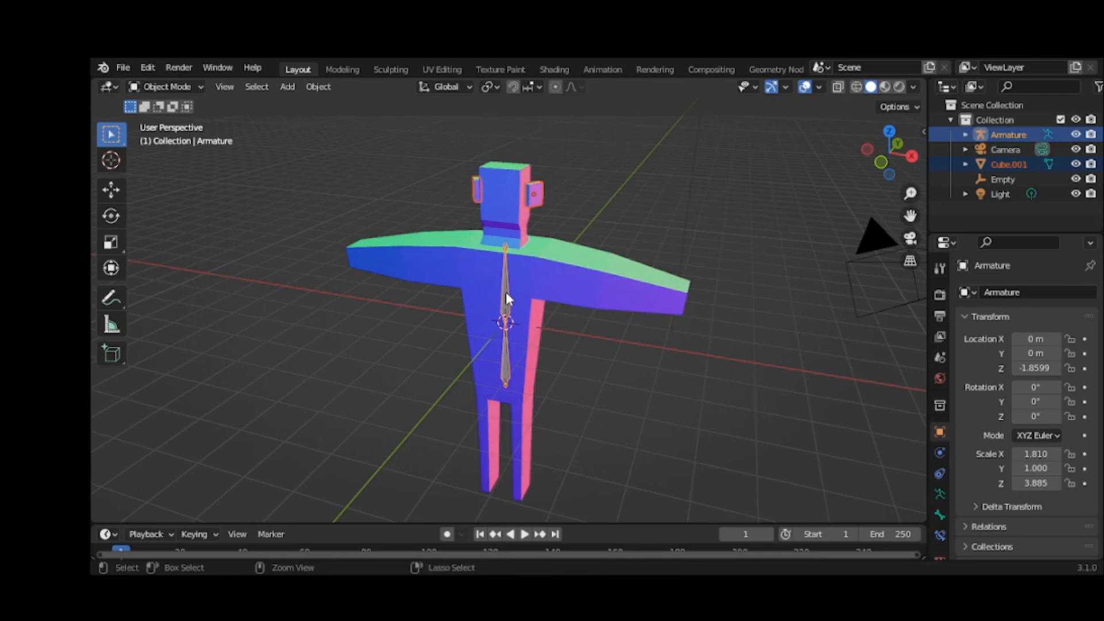
key(ctrl+p)
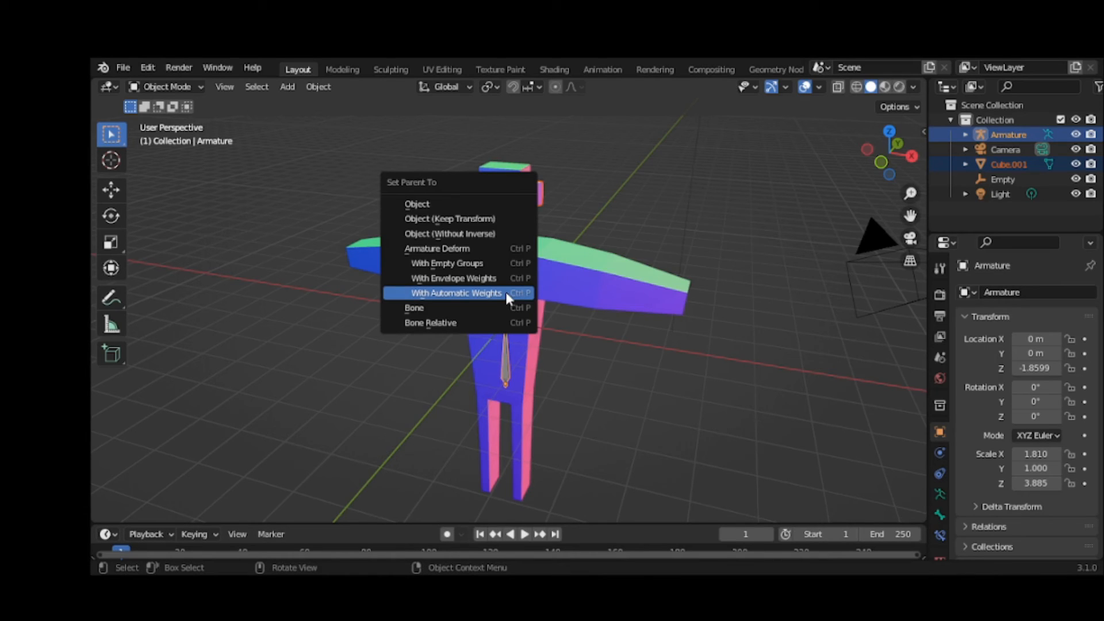
click(506, 292)
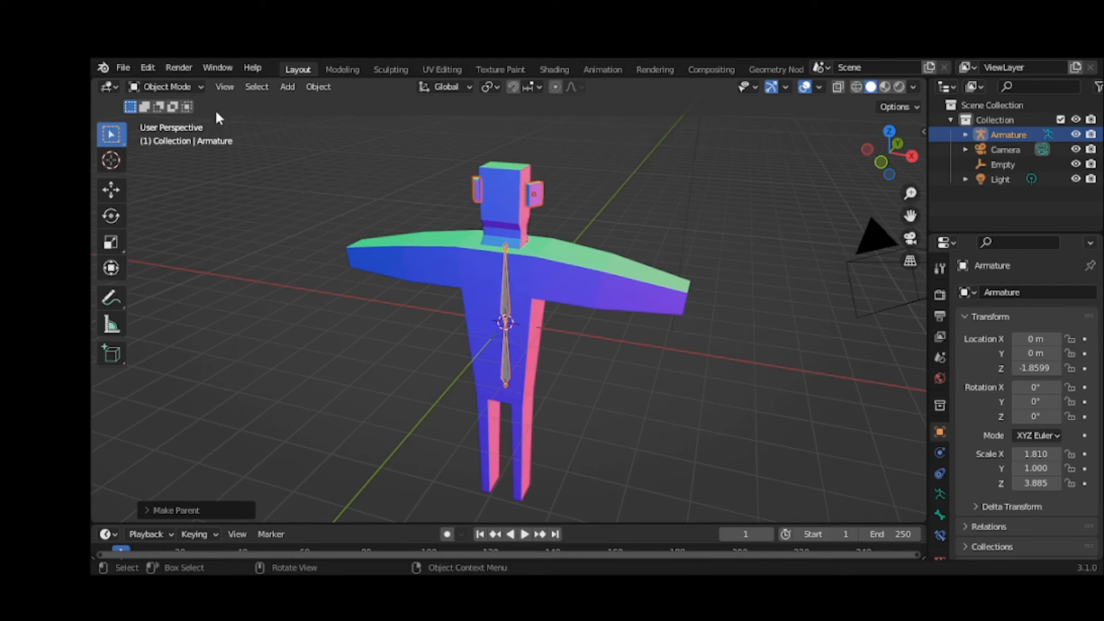
Step: Test the rig in Pose Mode with trial rotations of the upper bone about the global Y and X axes, cancelling each
click(168, 87)
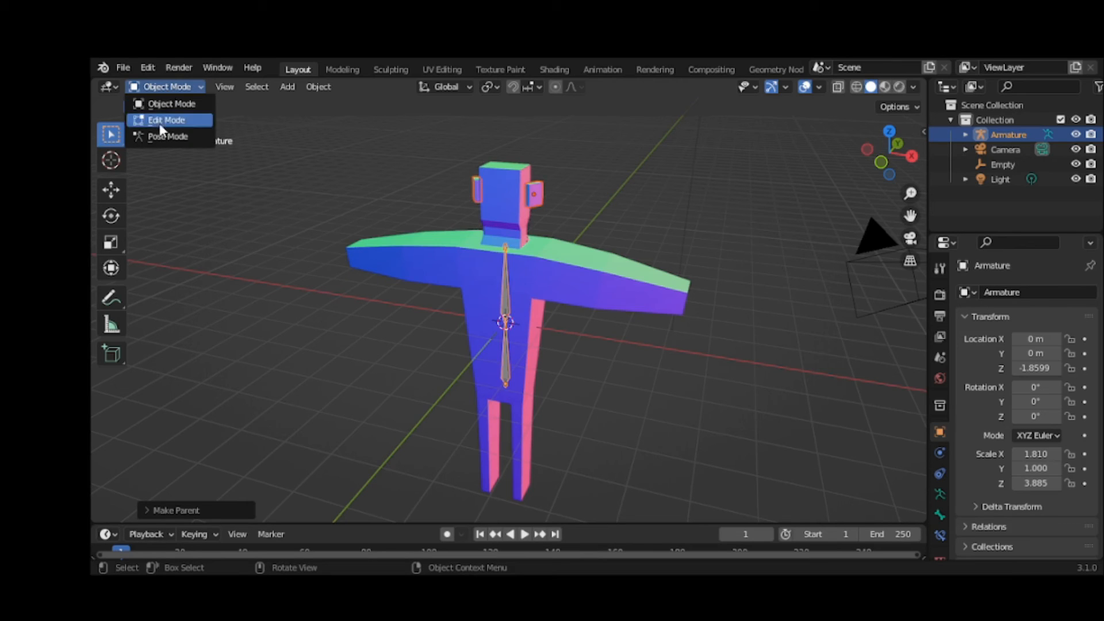
click(162, 138)
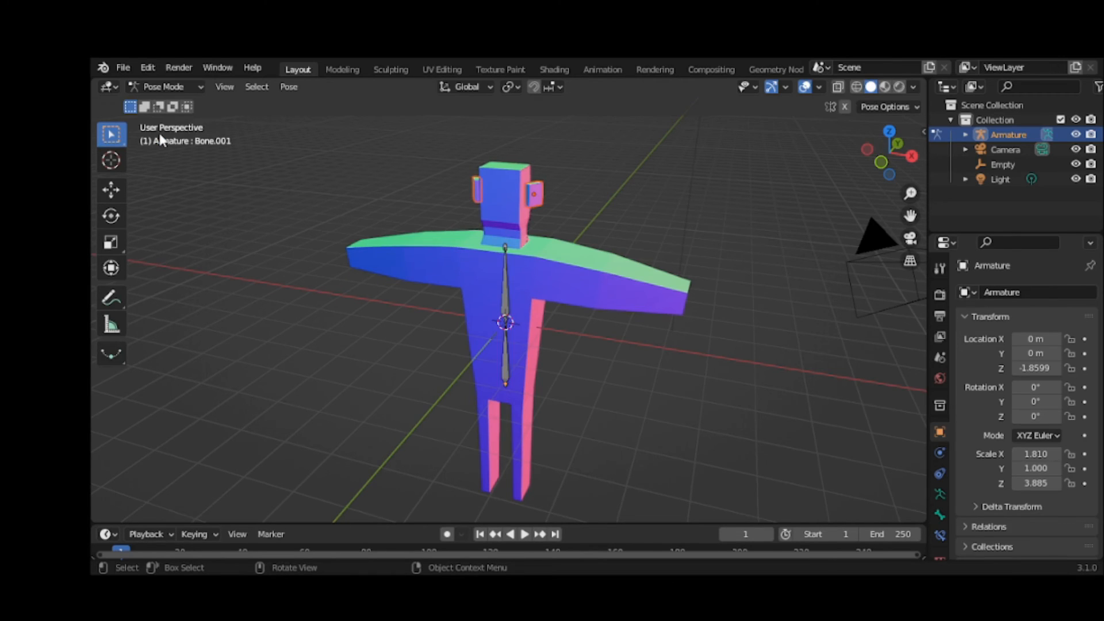
click(507, 305)
key(r)
key(y)
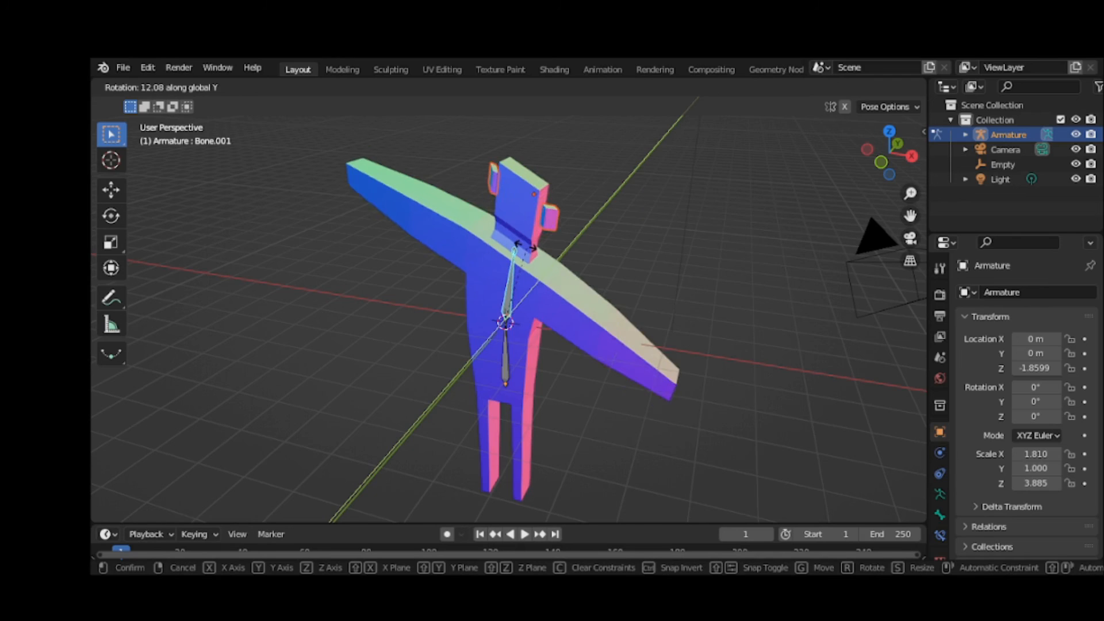
right_click(526, 249)
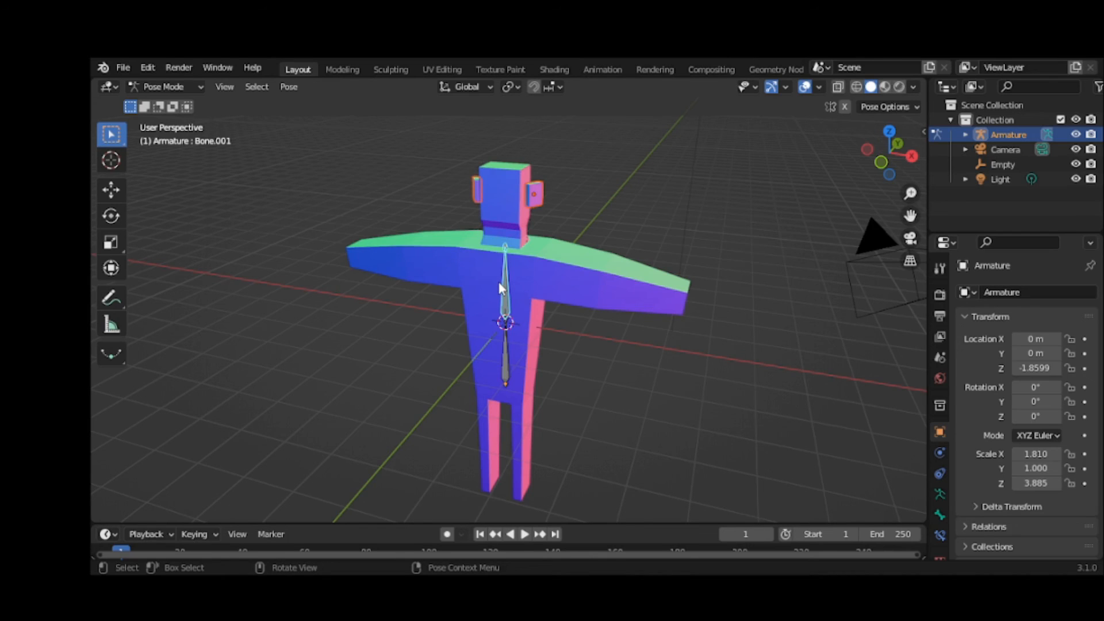
key(r)
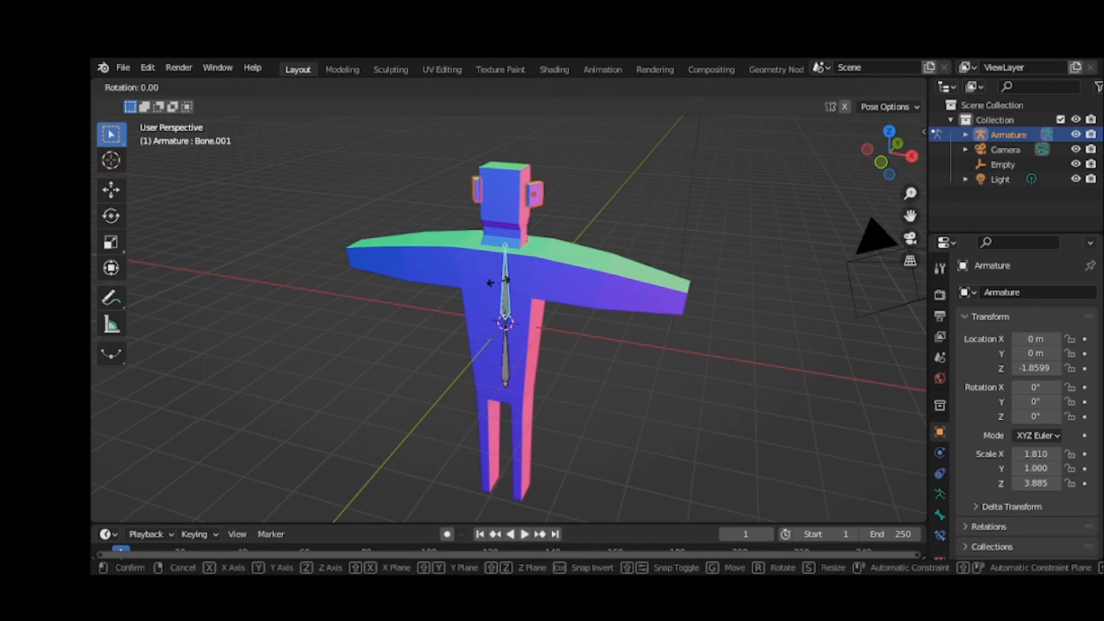
key(x)
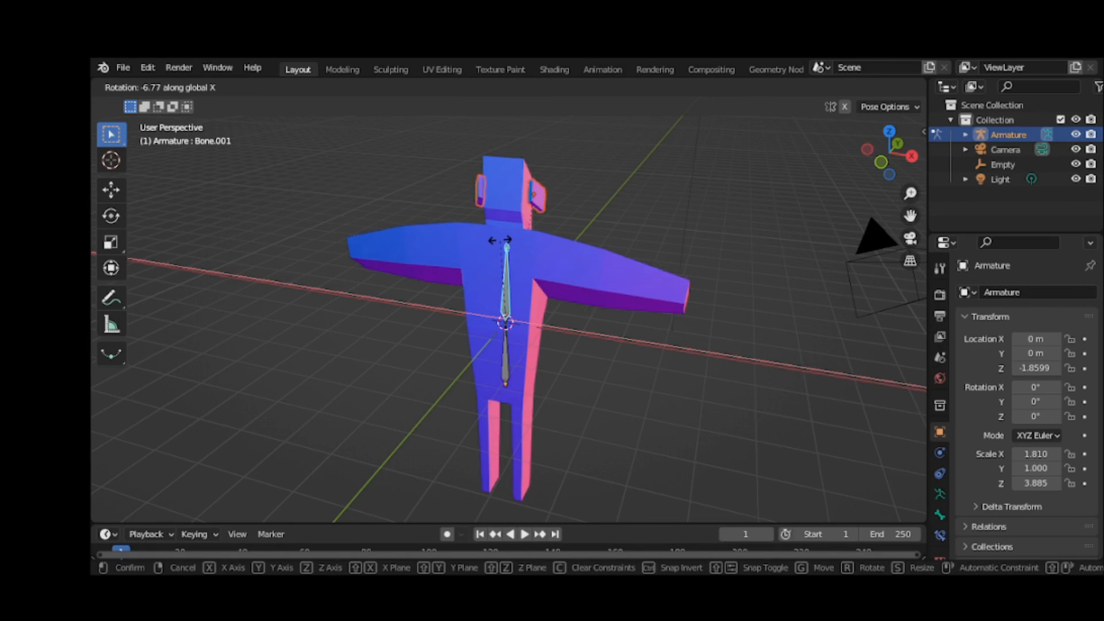
right_click(501, 244)
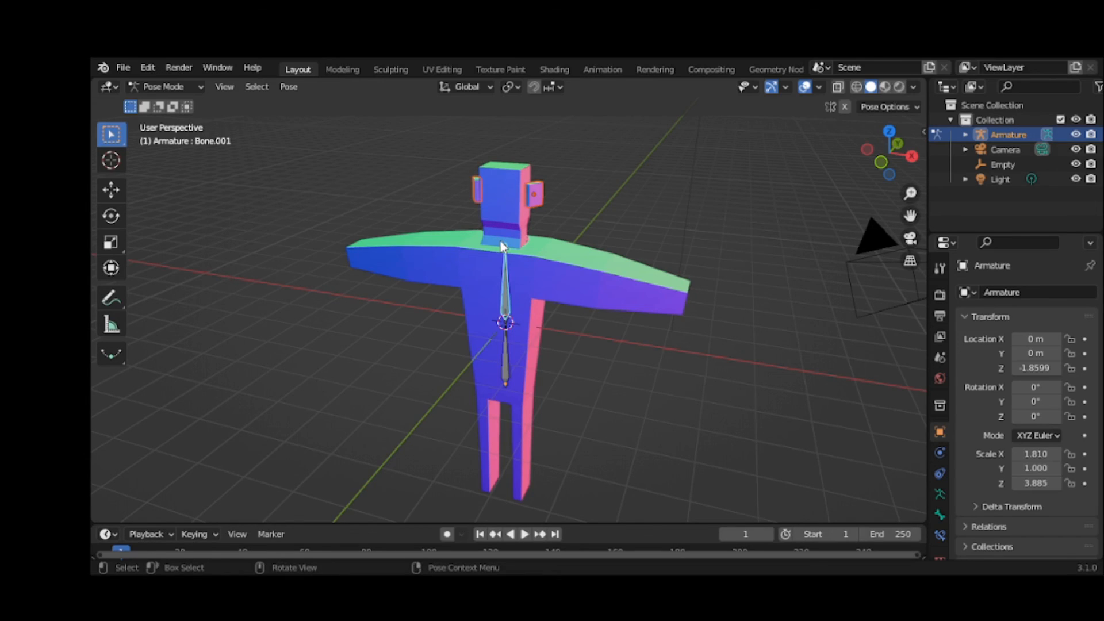
Step: Return to Object Mode and select the ears together with the body mesh, making the body the active object
click(167, 88)
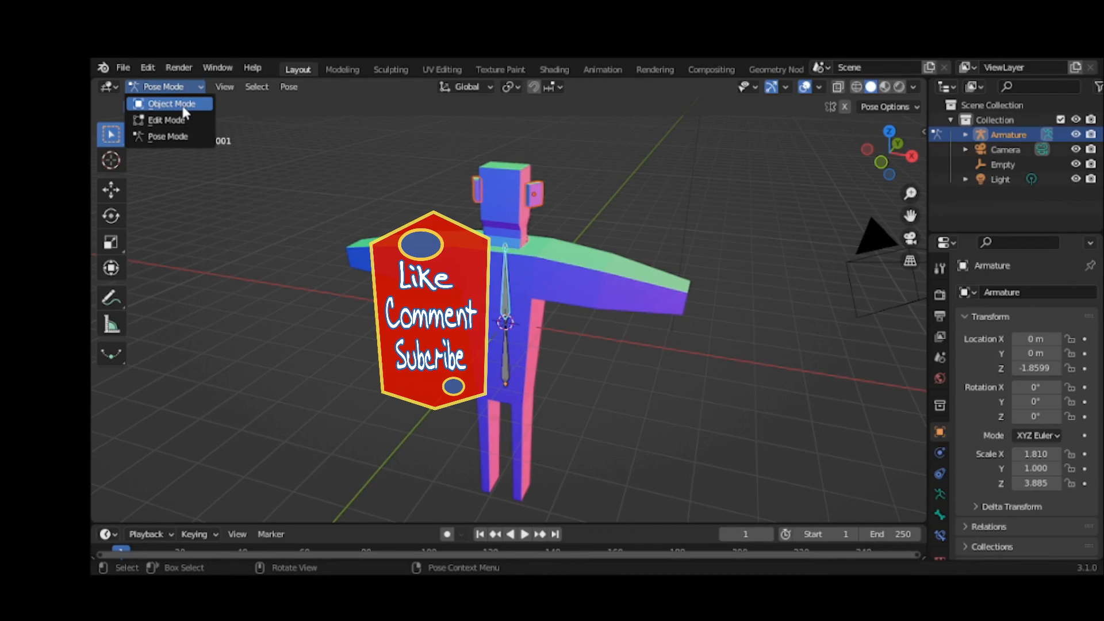
click(183, 107)
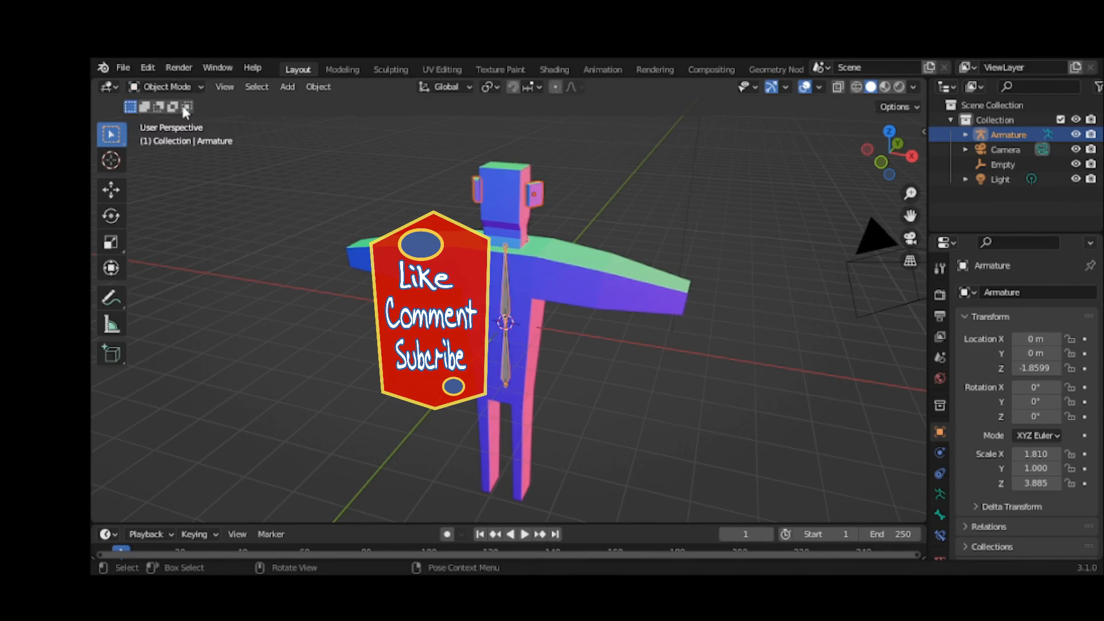
click(571, 248)
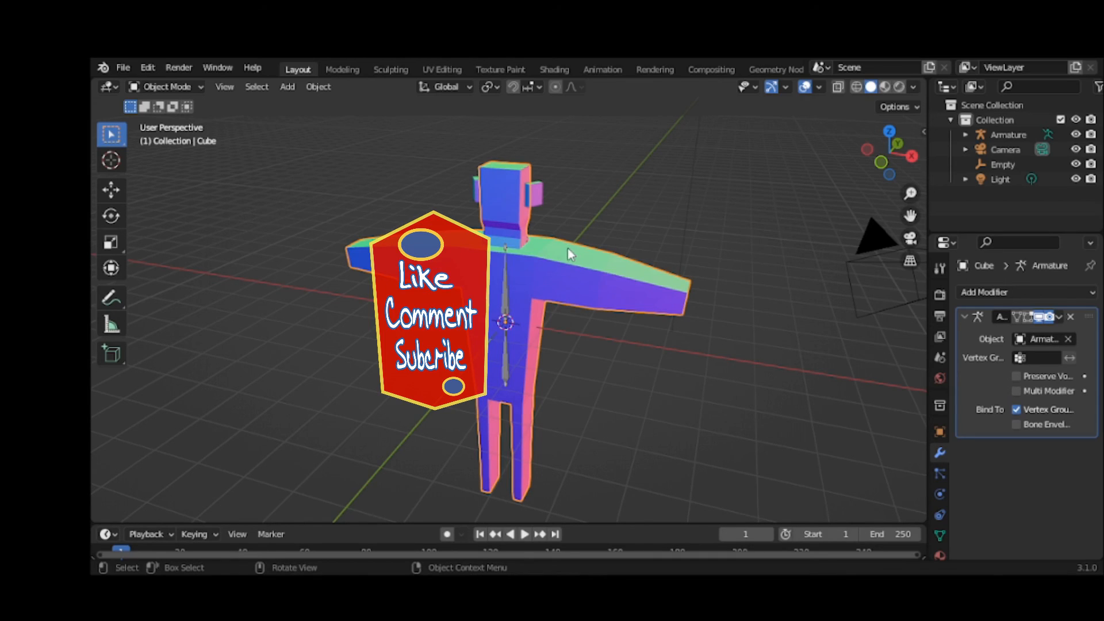
click(537, 201)
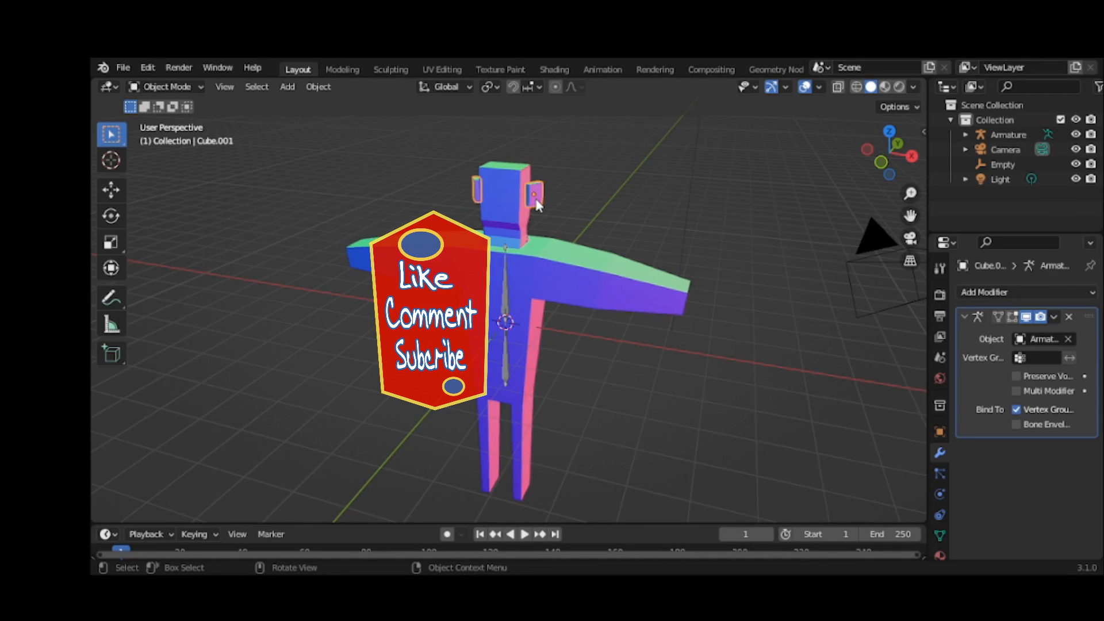
shift+click(572, 253)
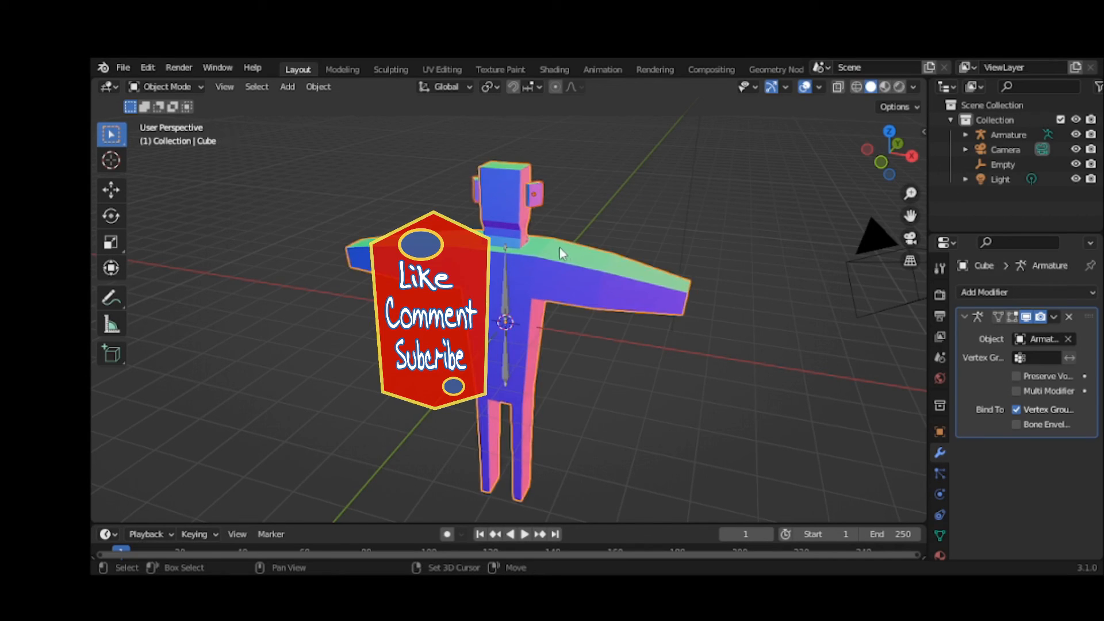